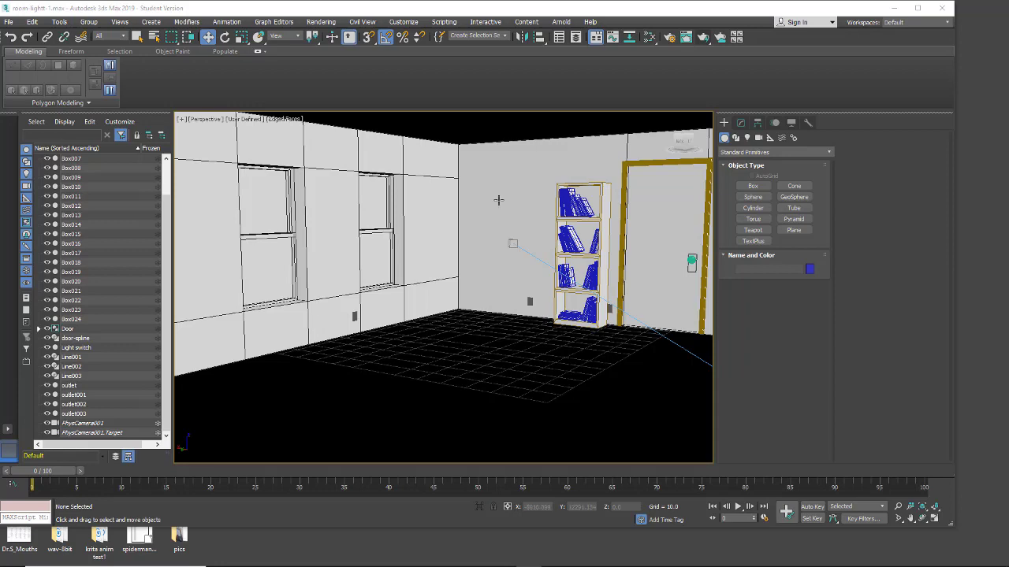
# Test-render the room's current lighting, then start a photometric Target Light
pyautogui.click(557, 299)
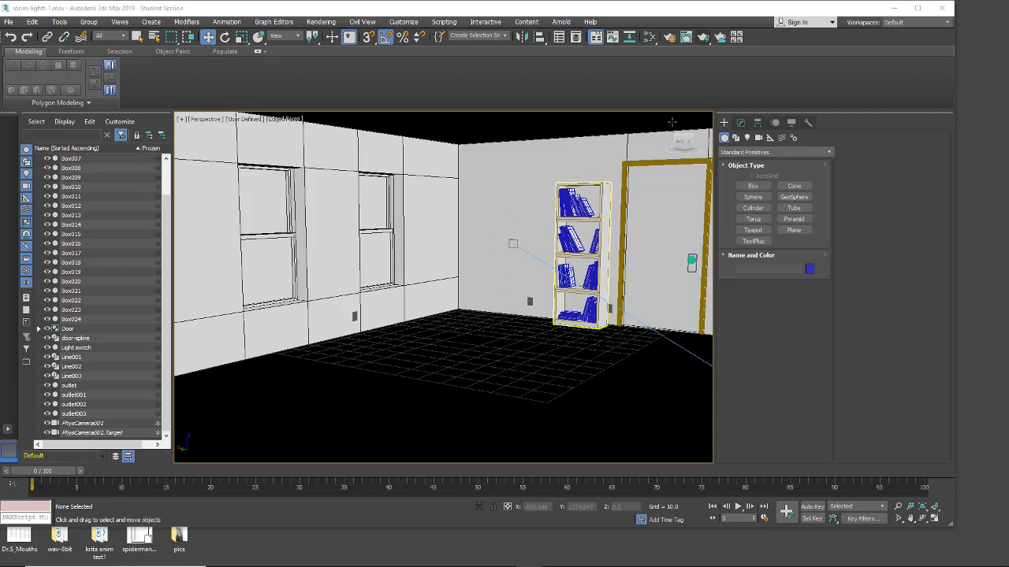
pyautogui.click(702, 37)
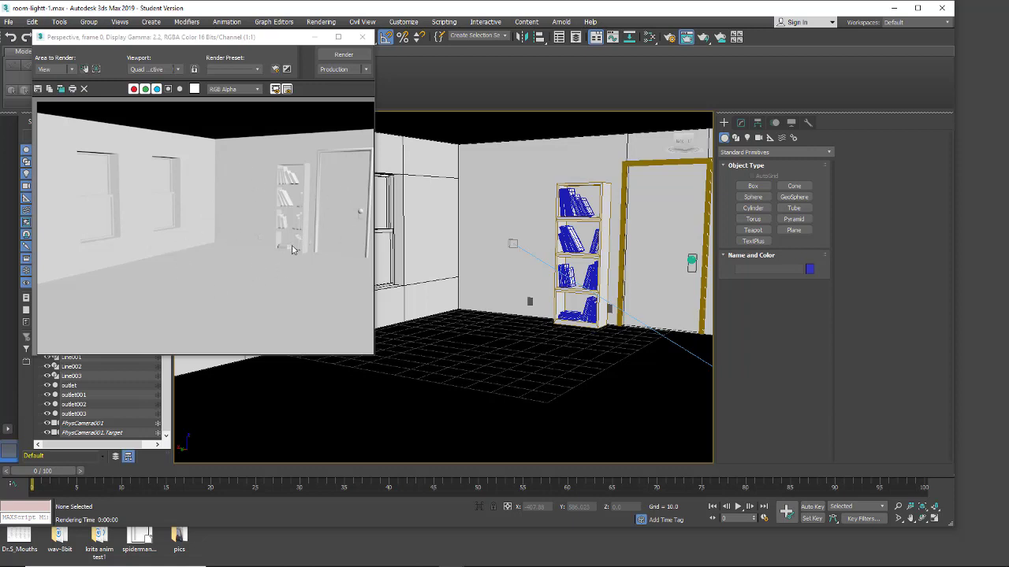
pyautogui.click(362, 37)
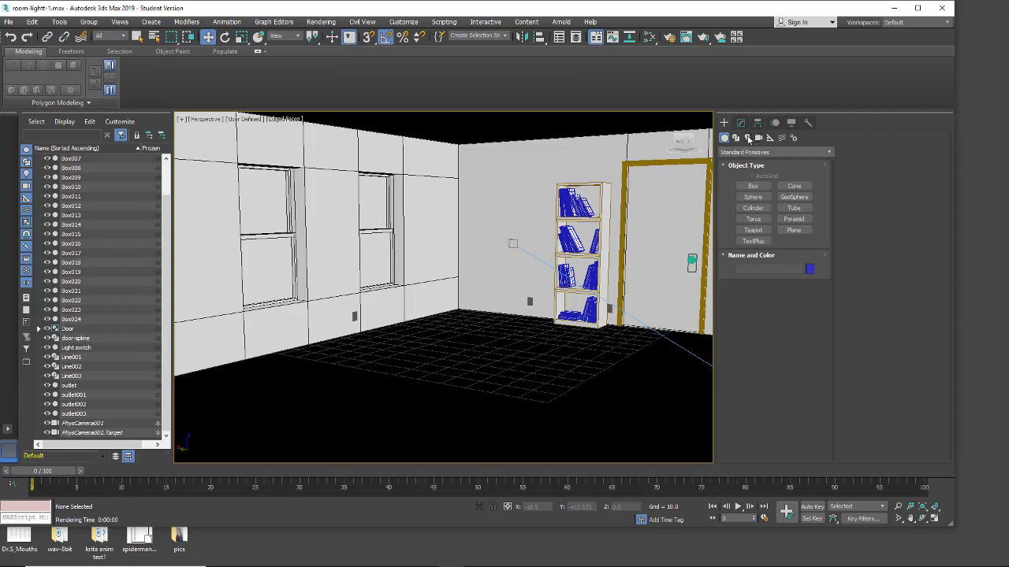
pyautogui.click(748, 138)
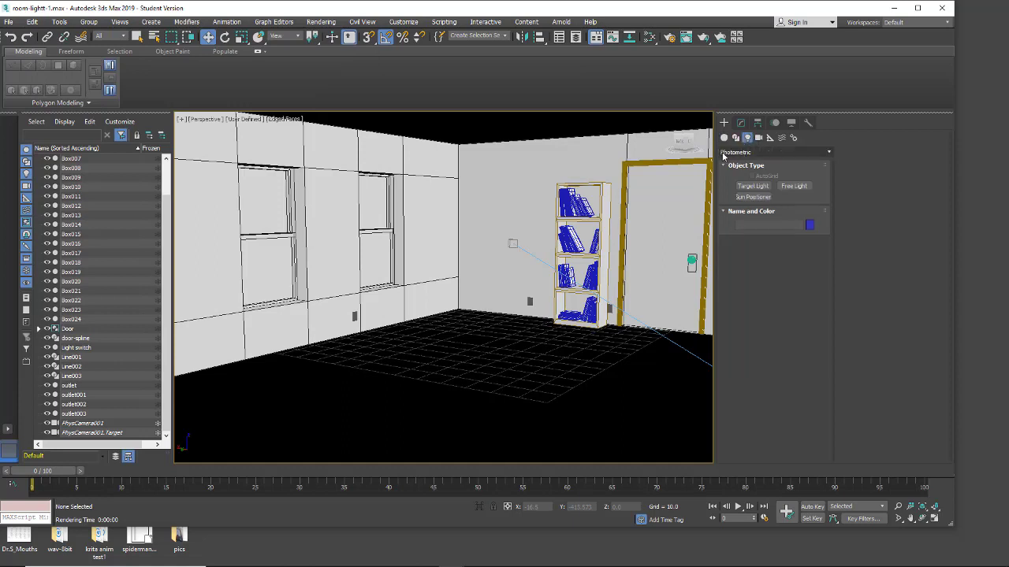
pyautogui.click(750, 187)
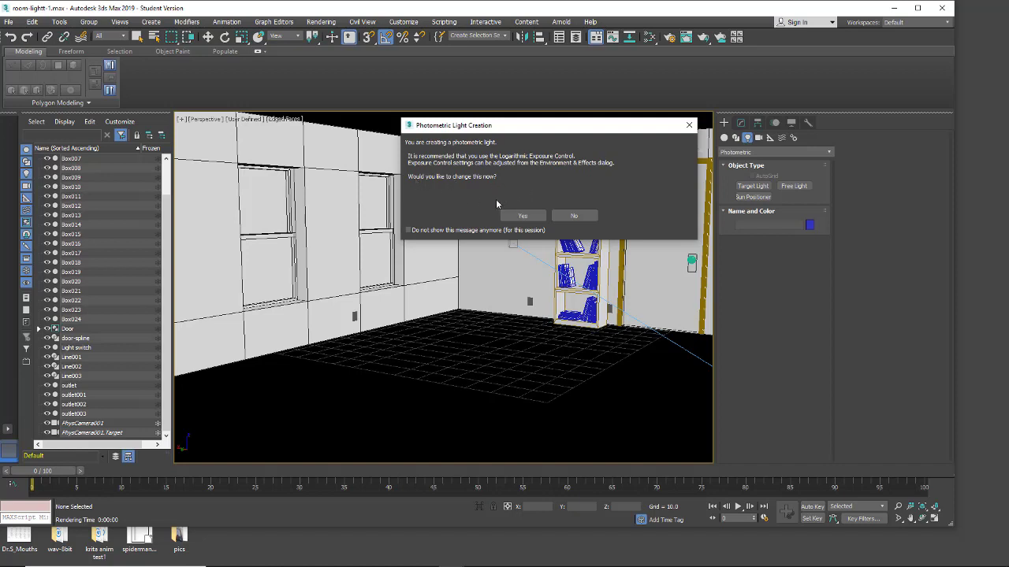
# Accept Logarithmic Exposure Control and render a preview of it in Environment and Effects
pyautogui.click(522, 216)
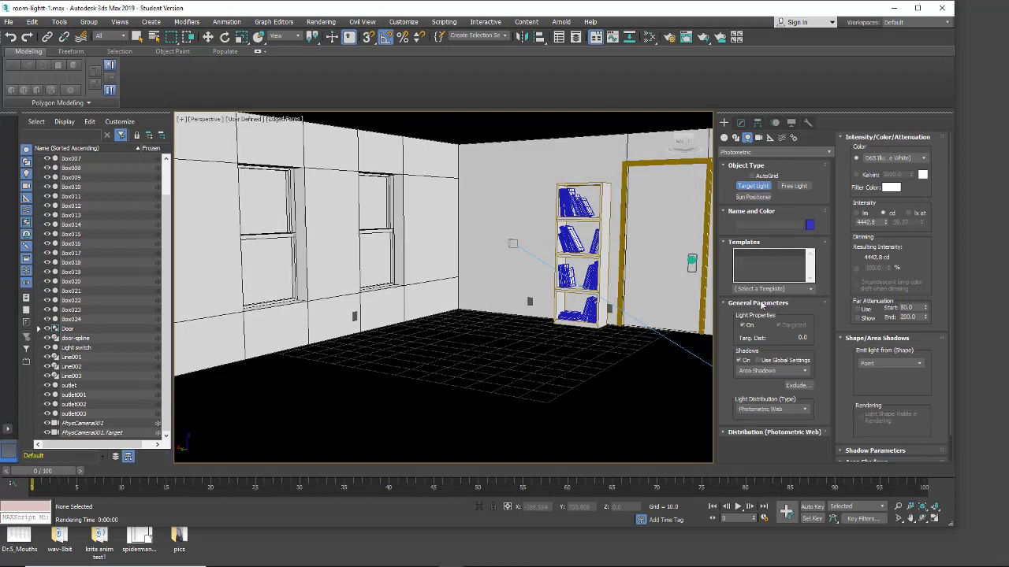
pyautogui.click(320, 22)
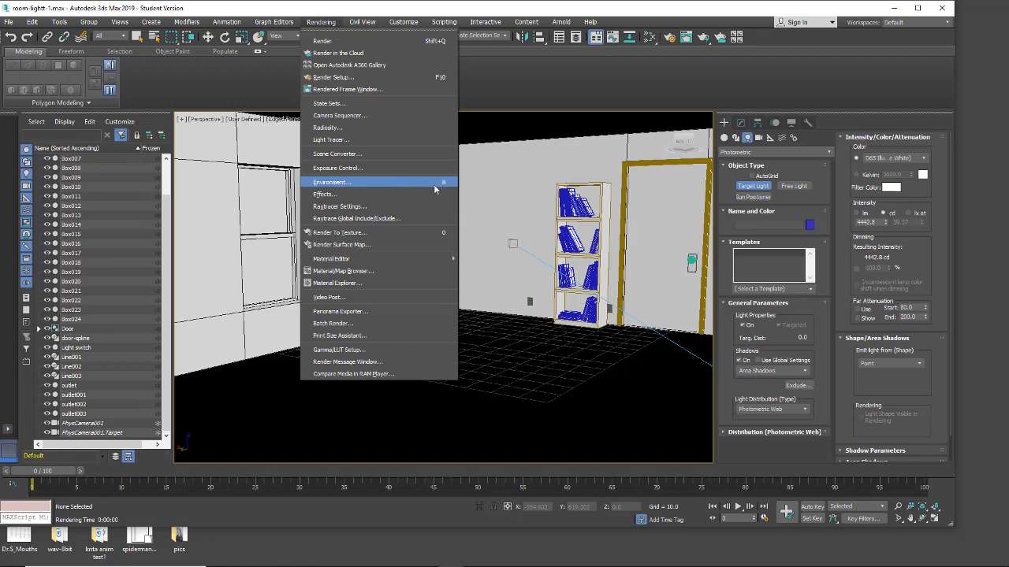
pyautogui.click(343, 184)
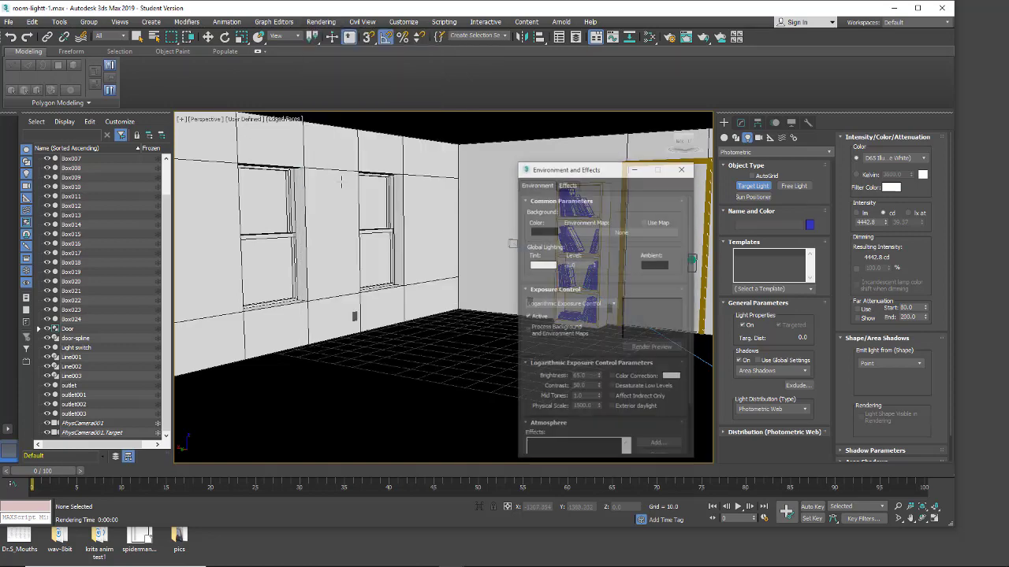
pyautogui.moveTo(574, 173); pyautogui.dragTo(525, 66)
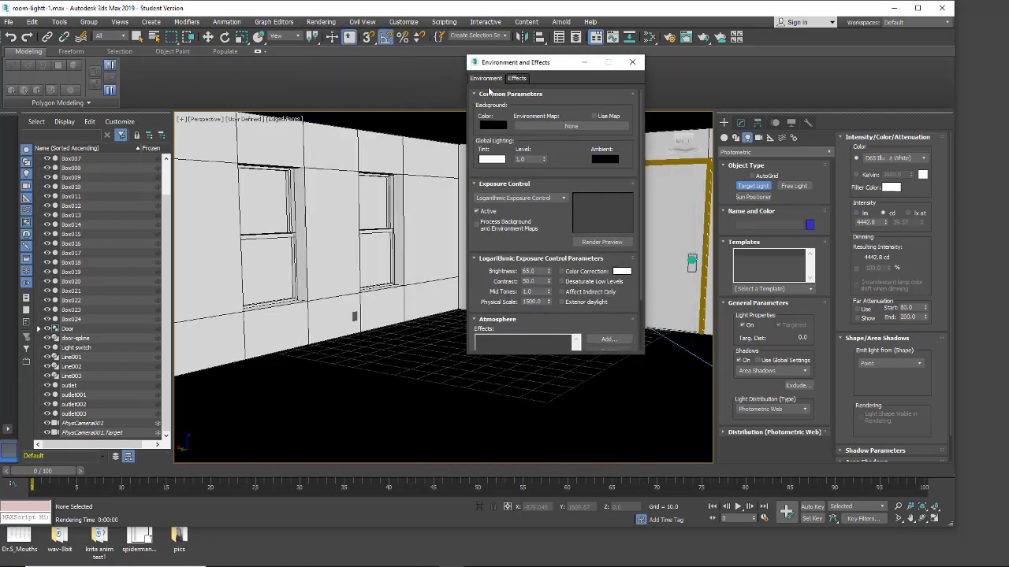
pyautogui.click(599, 241)
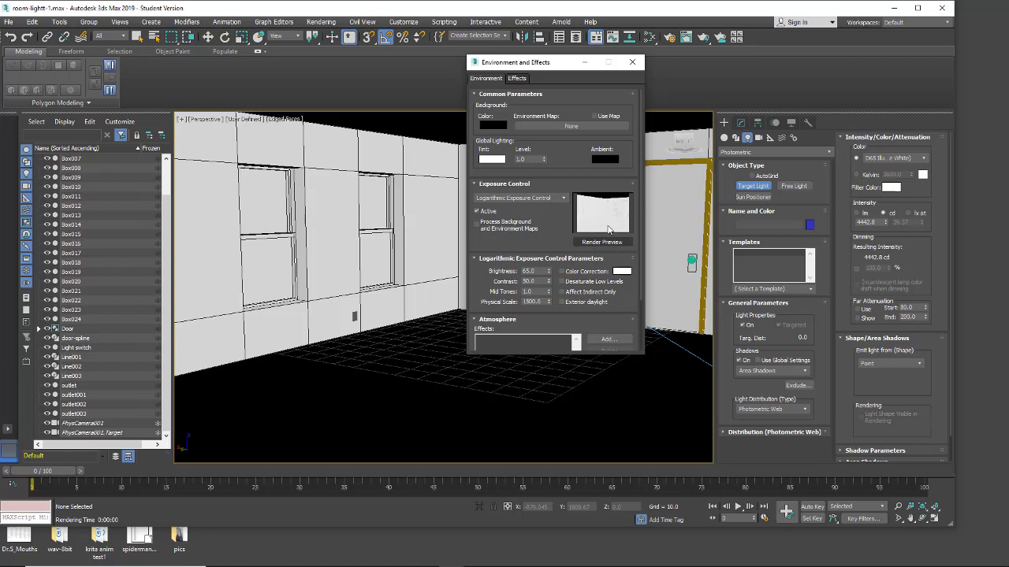
# Switch the viewport to Top, centre the room and place the target photometric light inside it
pyautogui.click(632, 63)
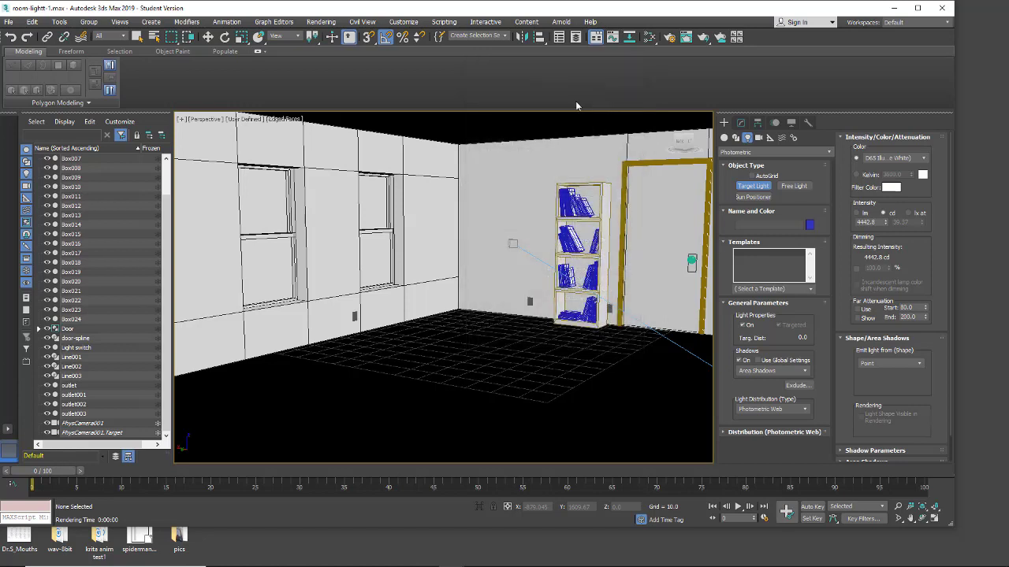
pyautogui.click(205, 124)
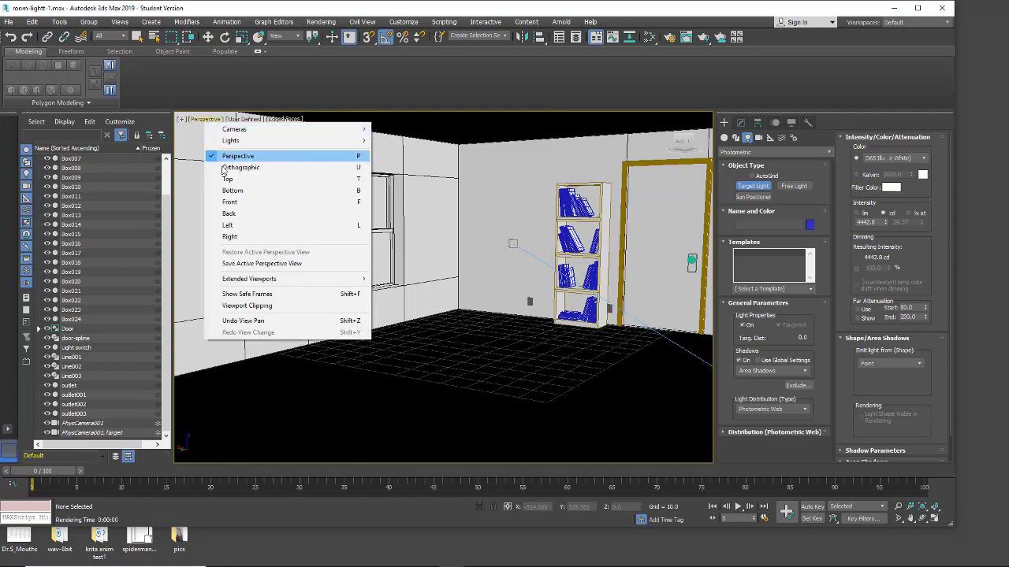
pyautogui.click(226, 179)
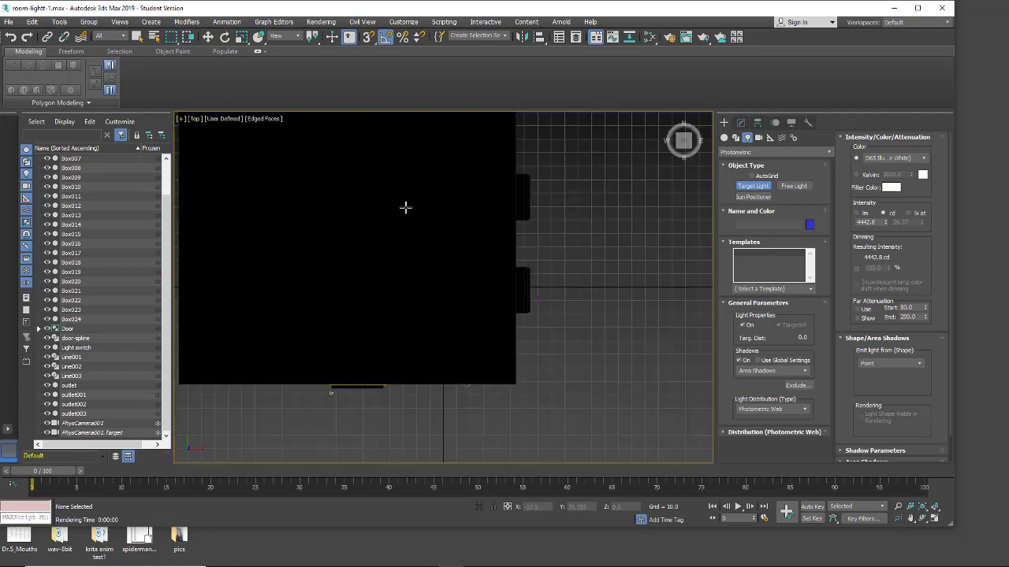
pyautogui.moveTo(408, 211); pyautogui.dragTo(512, 326, button='middle')
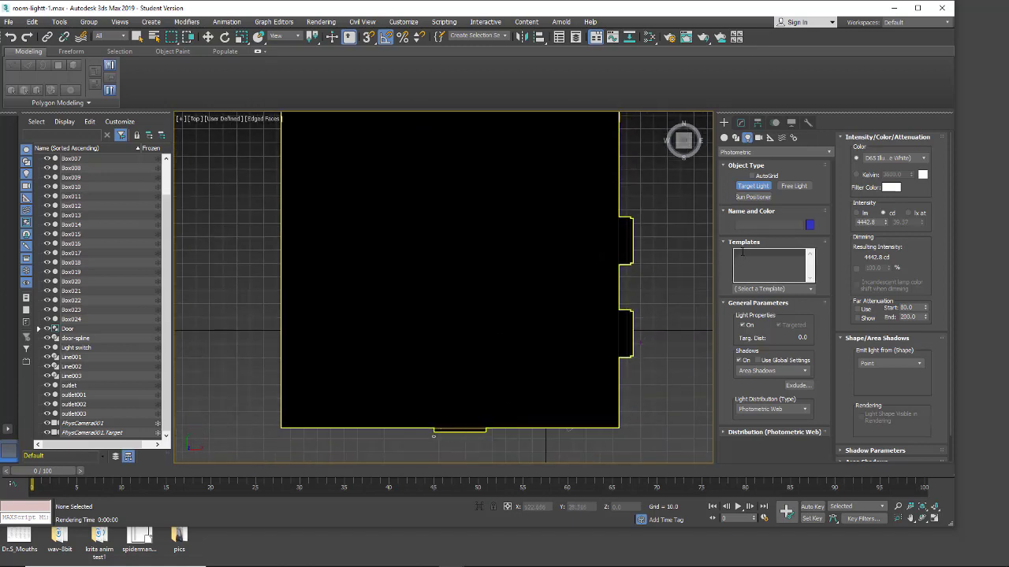
pyautogui.click(564, 378)
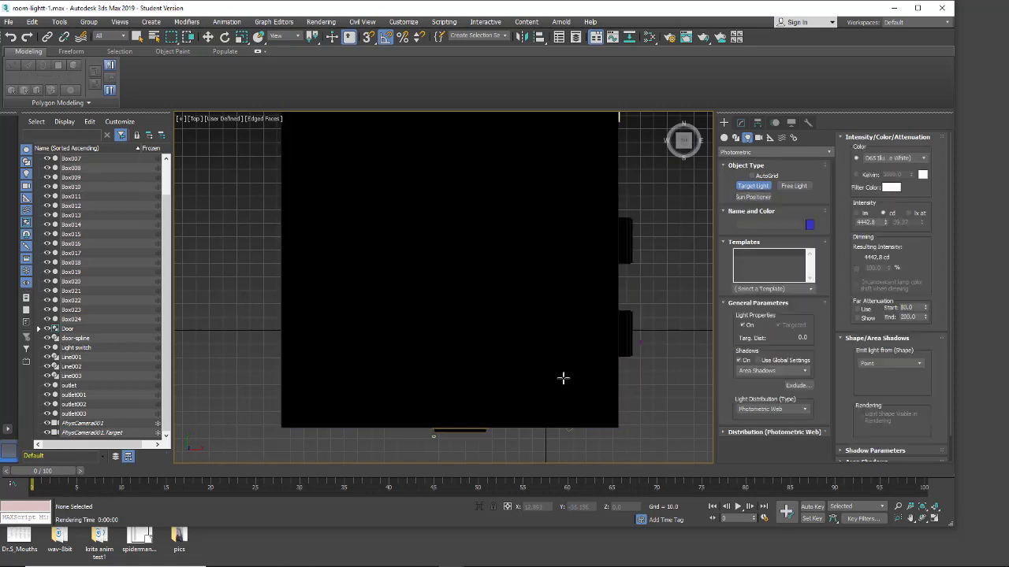
pyautogui.rightClick(367, 234)
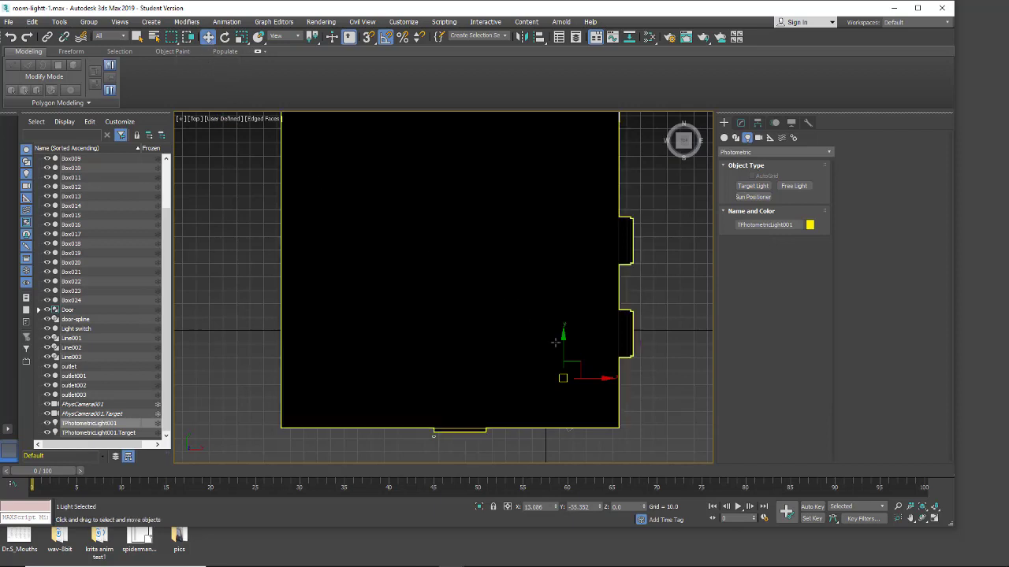
# Return the viewport to Perspective and raise the light straight up toward the ceiling
pyautogui.click(196, 120)
pyautogui.click(220, 158)
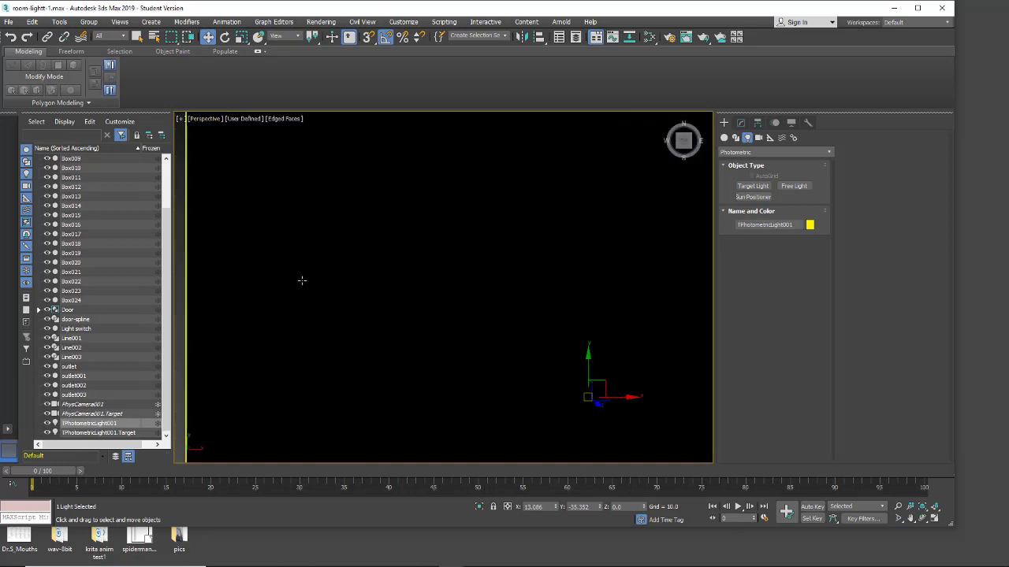
pyautogui.moveTo(682, 140)
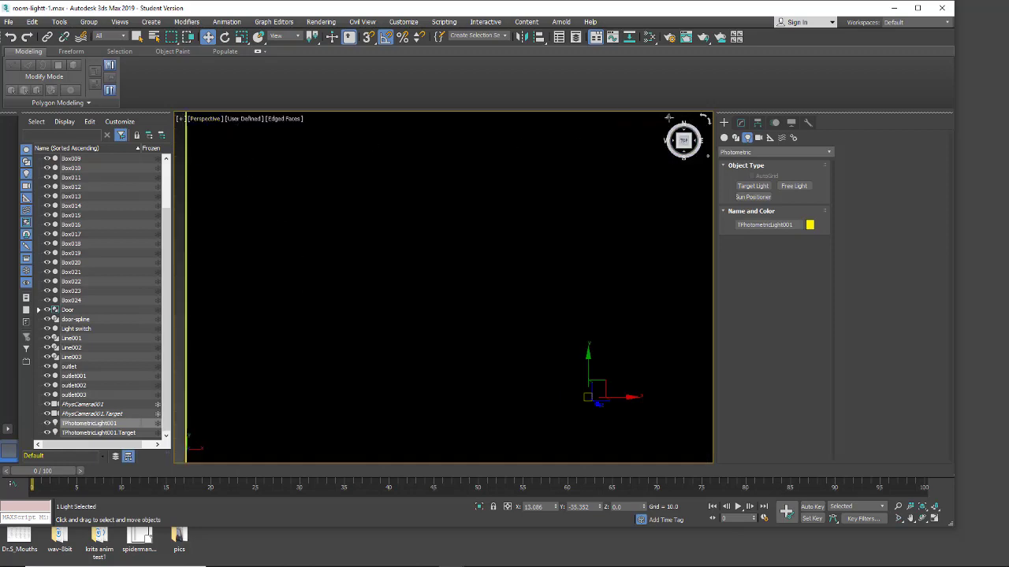
pyautogui.click(669, 118)
pyautogui.keyDown('alt'); pyautogui.moveTo(468, 336); pyautogui.dragTo(525, 328, button='middle'); pyautogui.keyUp('alt')
pyautogui.scroll(-3, 531, 315)
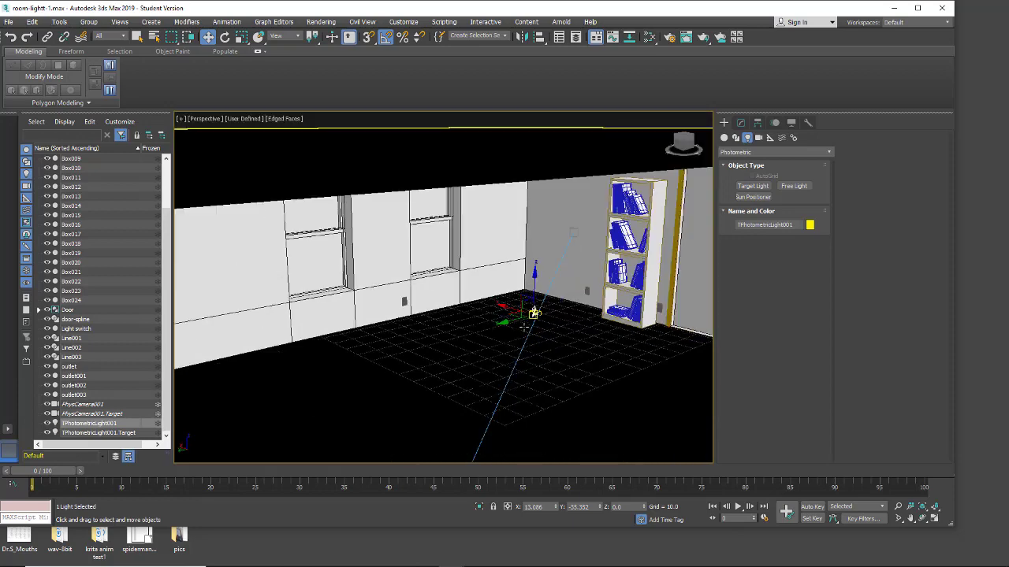
pyautogui.scroll(6, 531, 310)
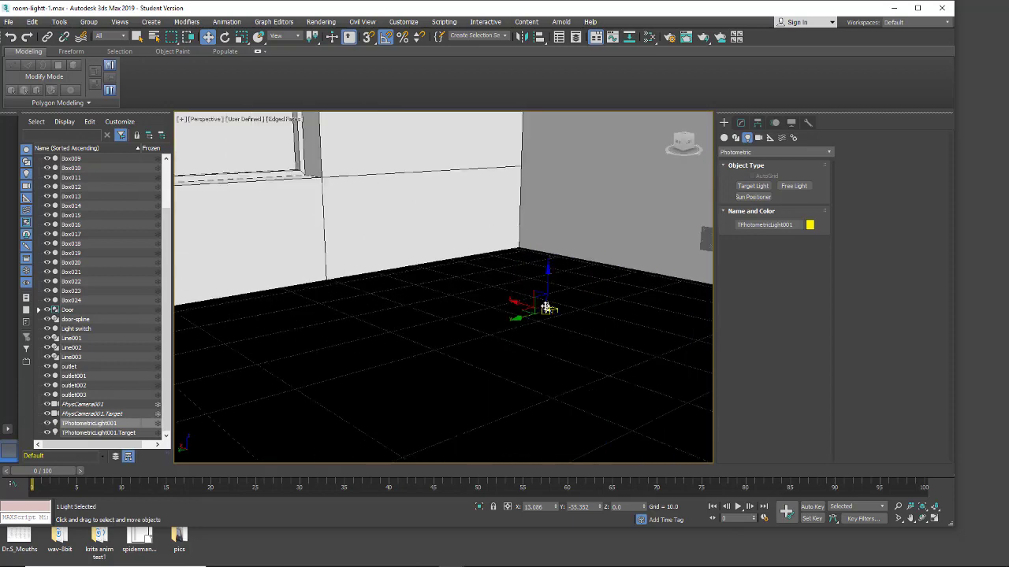
pyautogui.moveTo(545, 307); pyautogui.dragTo(553, 86)
# Lift the target slightly off the floor, raise the light further, and shift both sideways
pyautogui.moveTo(510, 217)
pyautogui.keyDown('alt'); pyautogui.mouseDown(button='middle')
pyautogui.moveTo(536, 225)
pyautogui.moveTo(511, 229)
pyautogui.mouseUp(button='middle'); pyautogui.keyUp('alt')
pyautogui.scroll(-4, 511, 229)
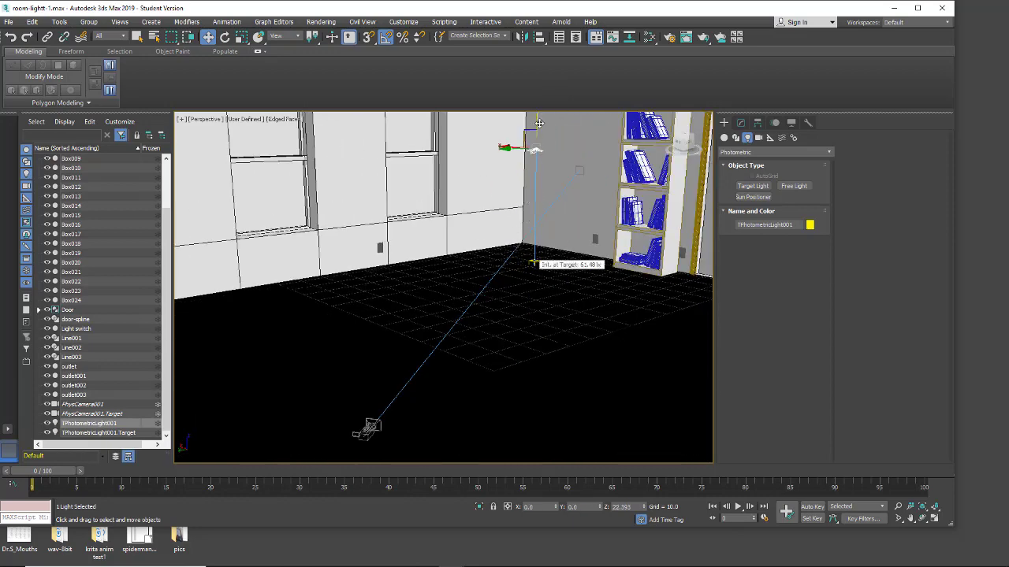
pyautogui.scroll(4, 518, 228)
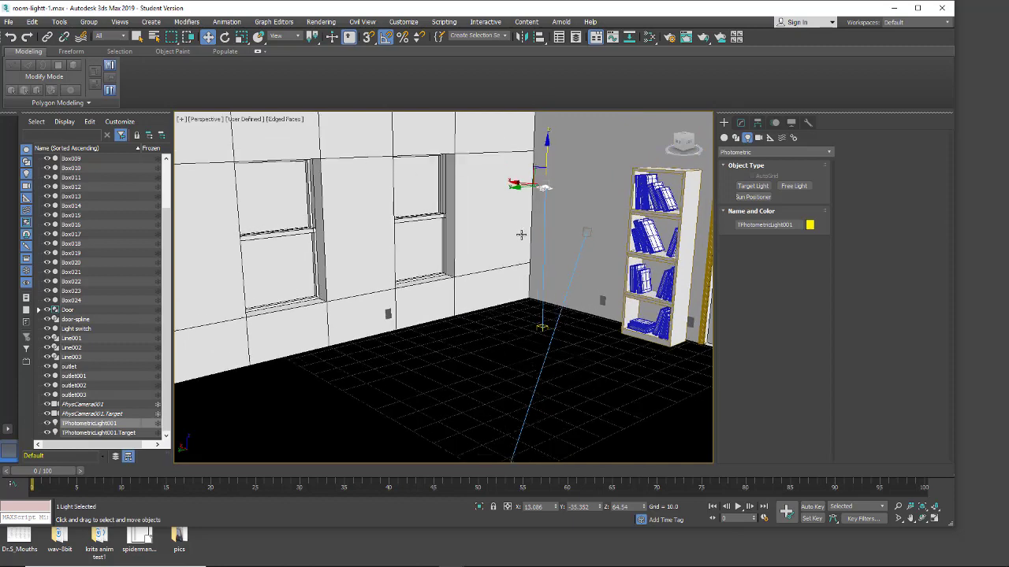
pyautogui.click(542, 326)
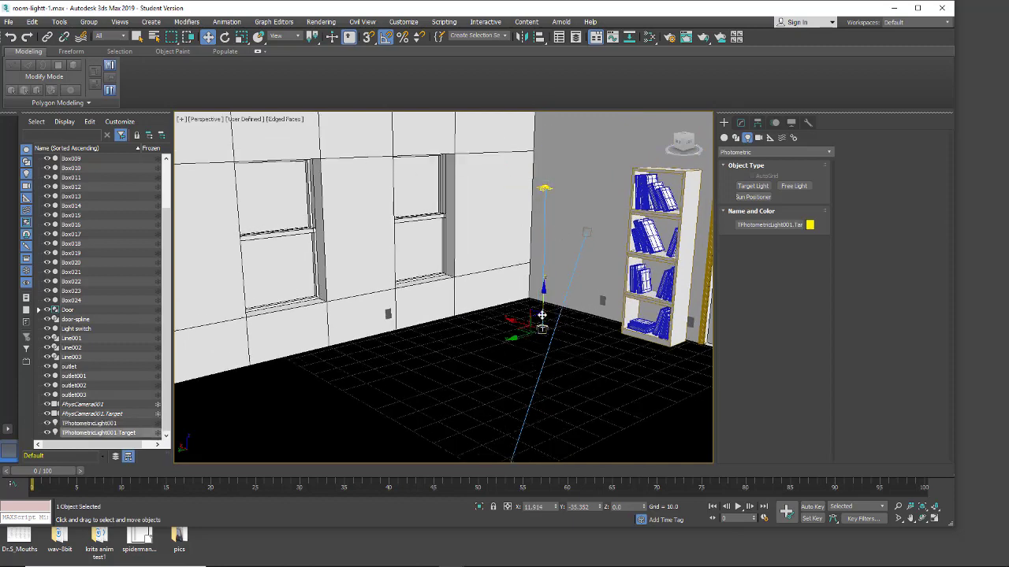
pyautogui.moveTo(543, 312); pyautogui.dragTo(542, 323)
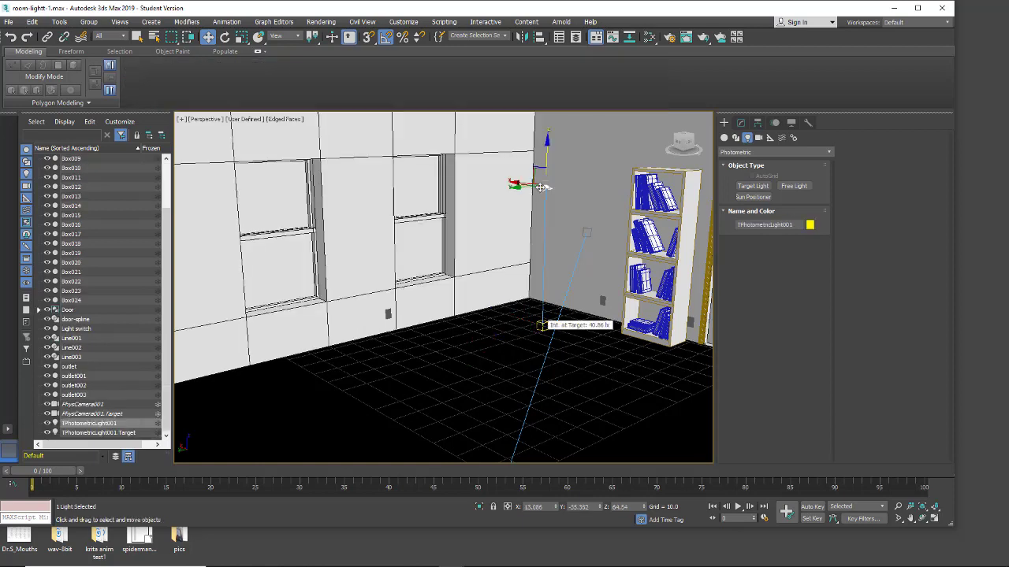
pyautogui.click(544, 187)
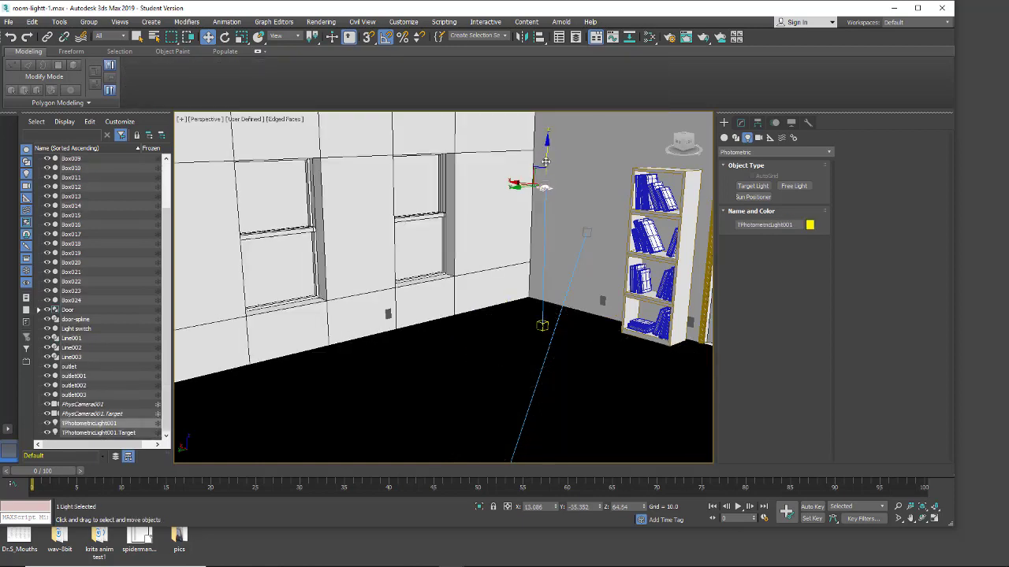
pyautogui.moveTo(545, 162); pyautogui.dragTo(544, 147)
pyautogui.click(545, 209)
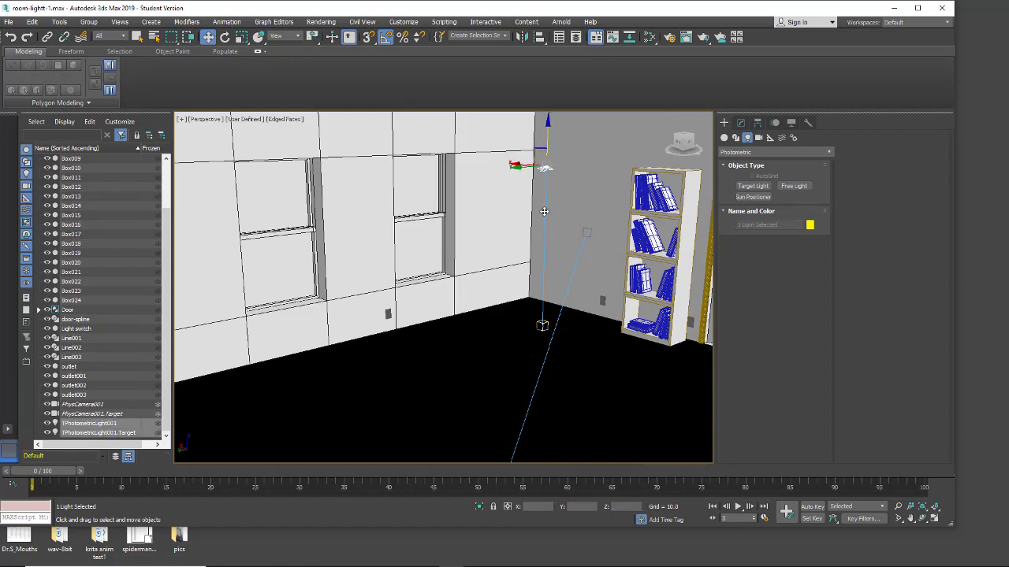
pyautogui.moveTo(520, 166); pyautogui.dragTo(508, 165)
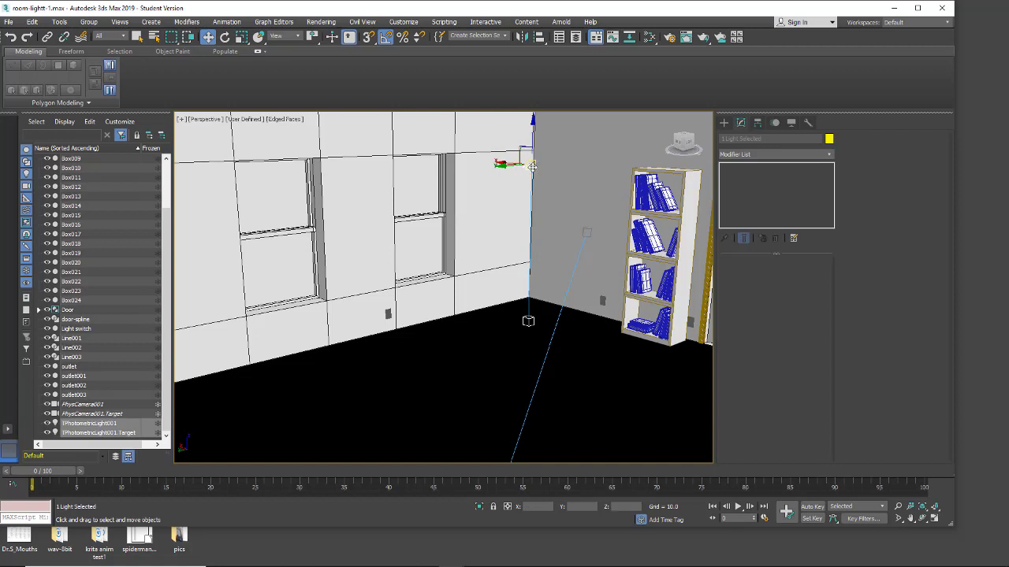
# Reselect TPhotometricLight001 and change its Light Distribution type from Spotlight to Photometric Web
pyautogui.click(530, 165)
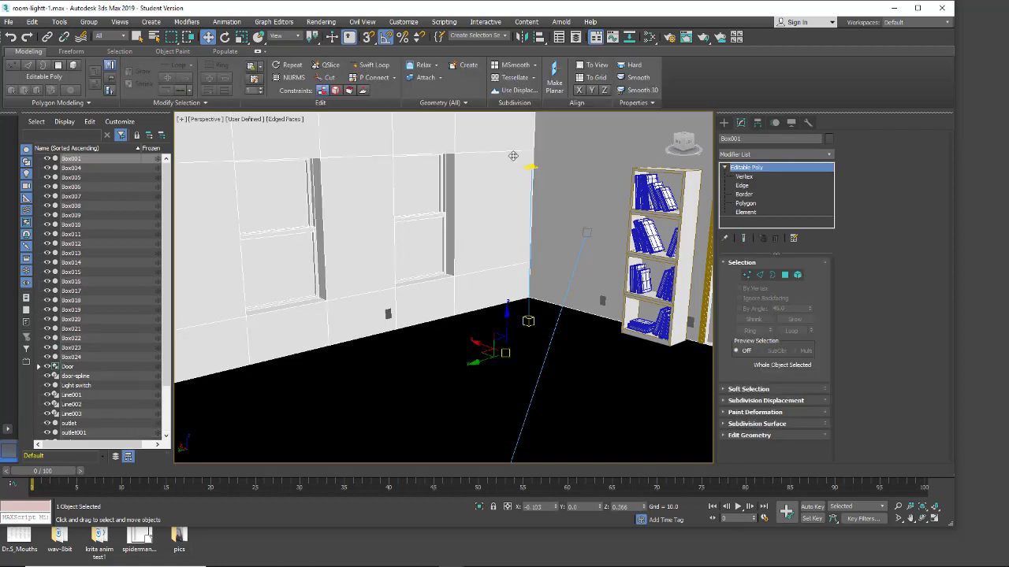
pyautogui.click(531, 165)
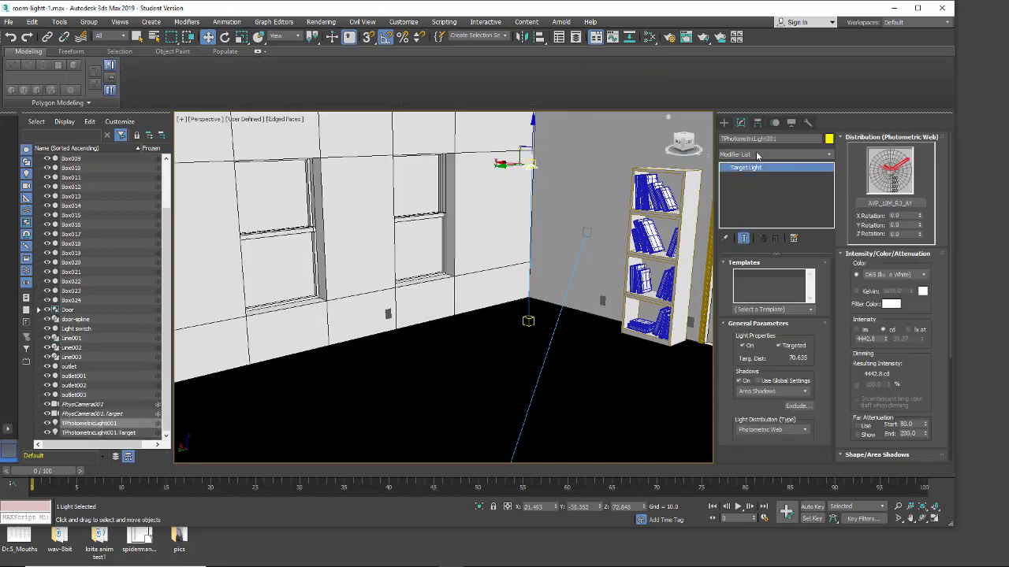
pyautogui.click(749, 431)
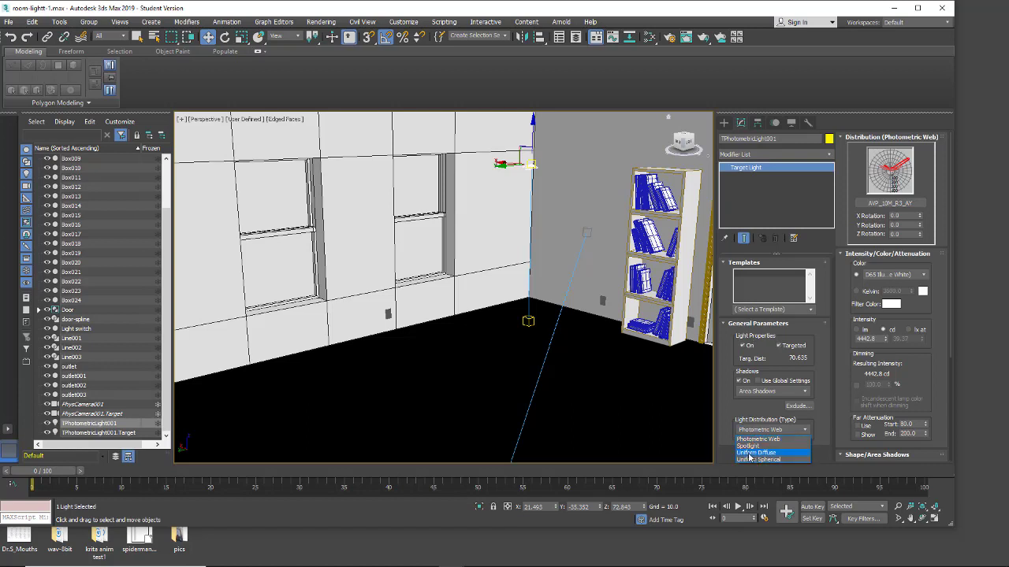
pyautogui.click(753, 446)
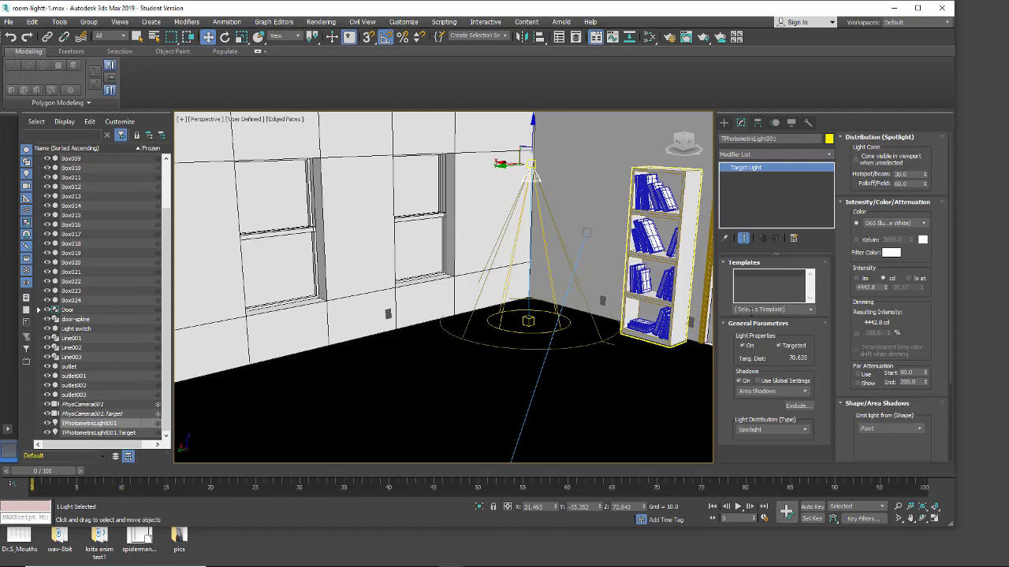
pyautogui.click(809, 313)
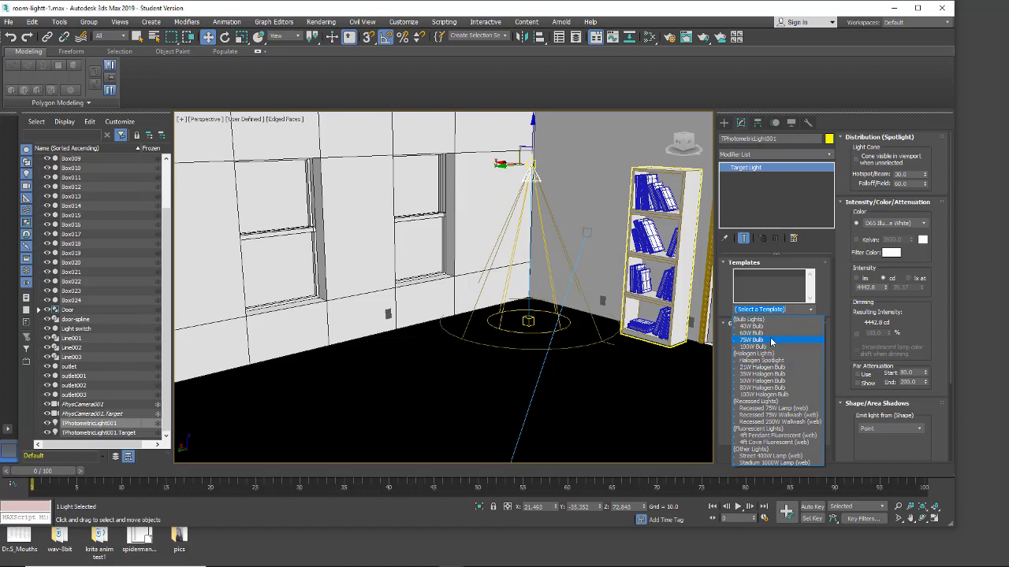
pyautogui.click(727, 305)
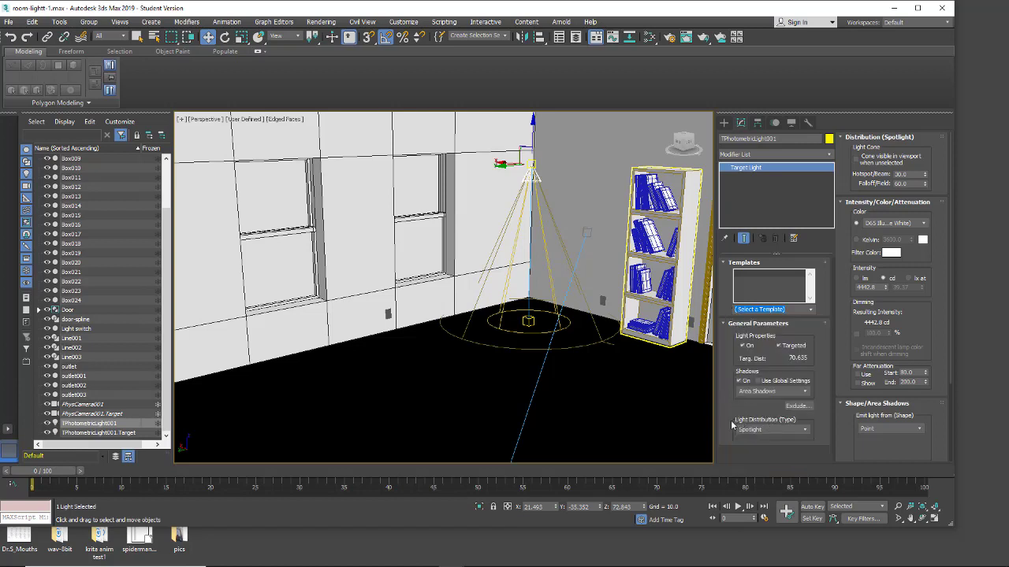
pyautogui.click(802, 430)
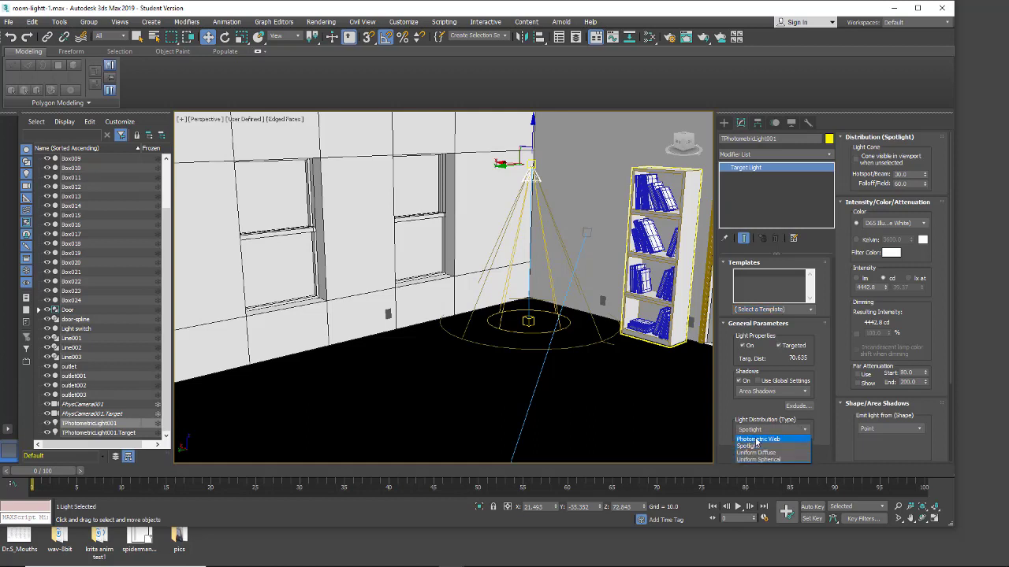
pyautogui.click(756, 440)
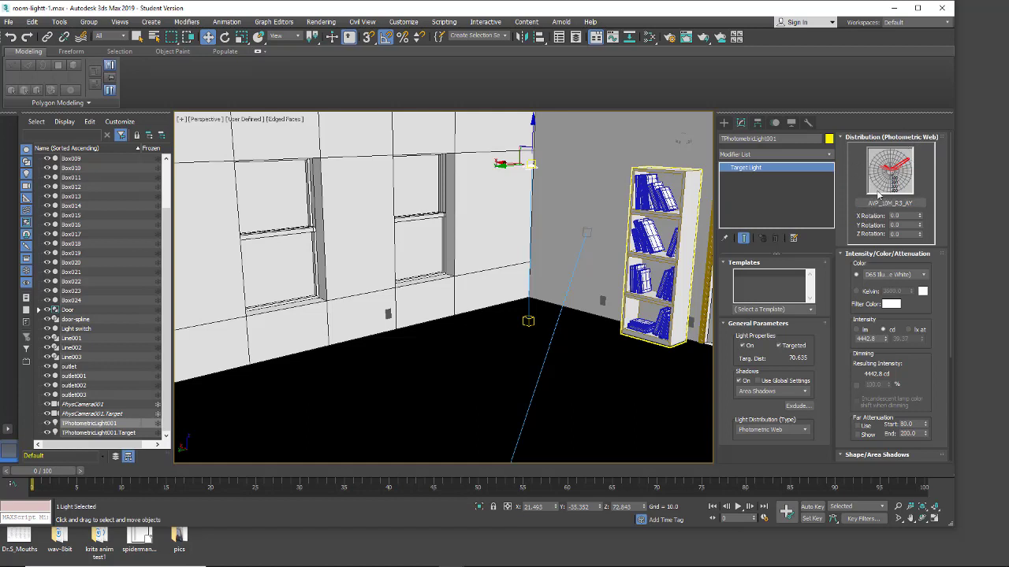
# Load LCR_17M_R3_CE.ies from the ies\post tops folder as the light's web file
pyautogui.click(877, 206)
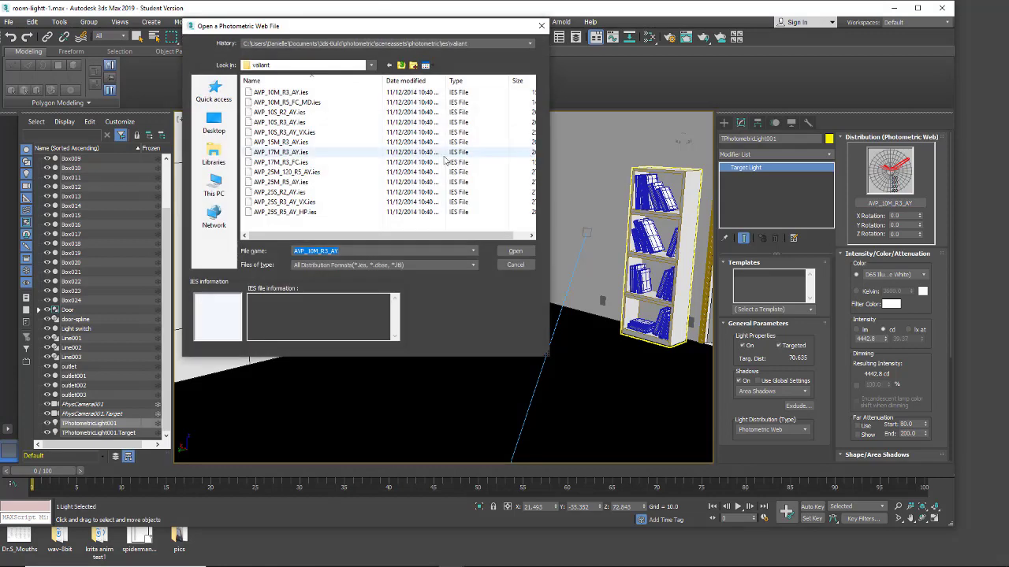
pyautogui.click(400, 66)
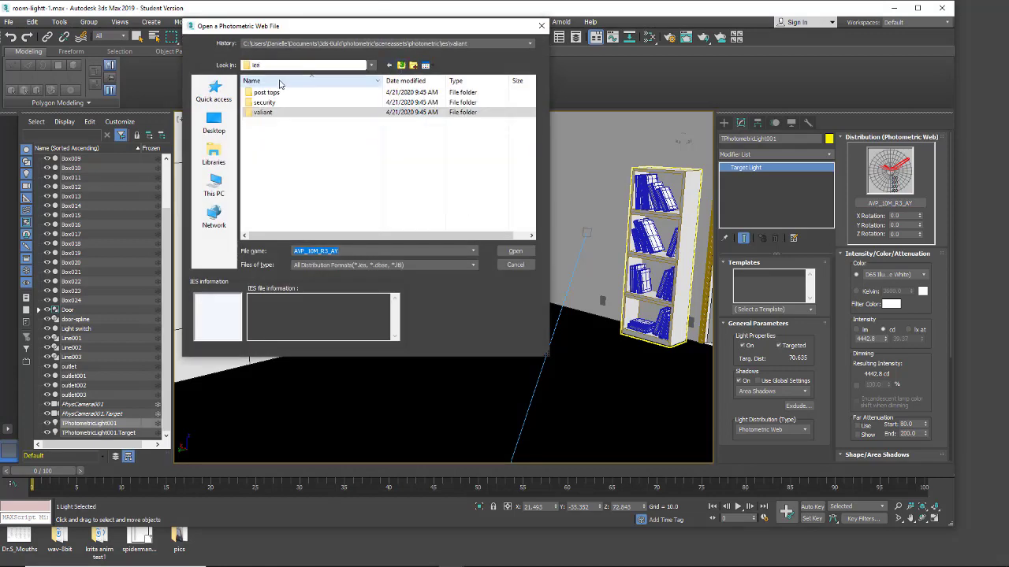
pyautogui.click(264, 94)
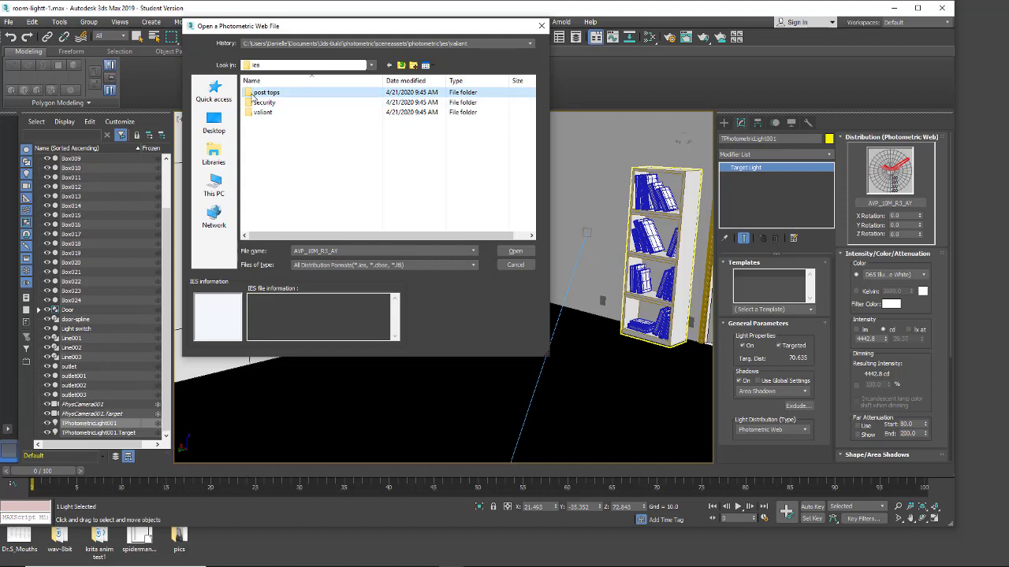
pyautogui.doubleClick(252, 95)
pyautogui.click(251, 104)
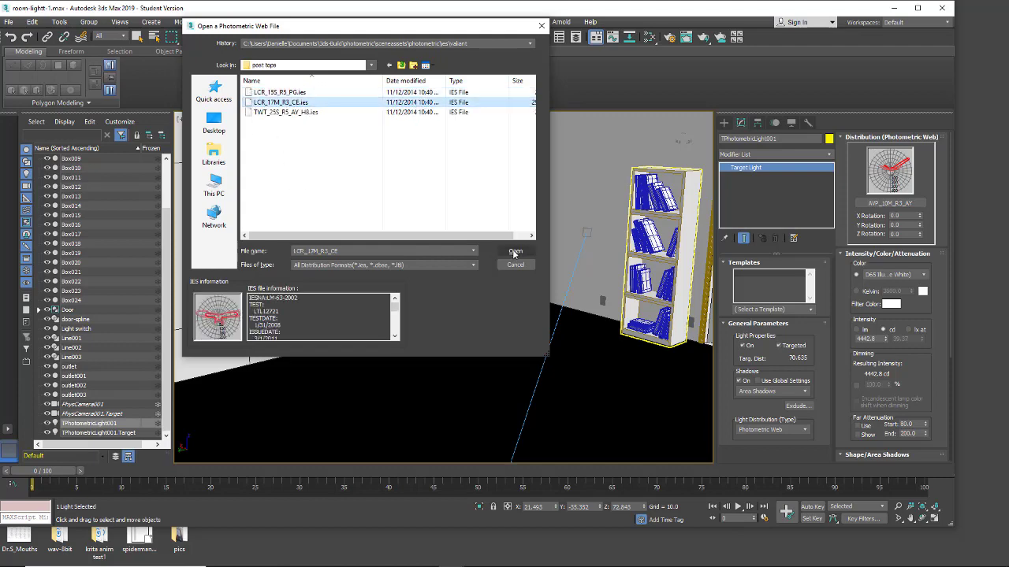
pyautogui.click(515, 252)
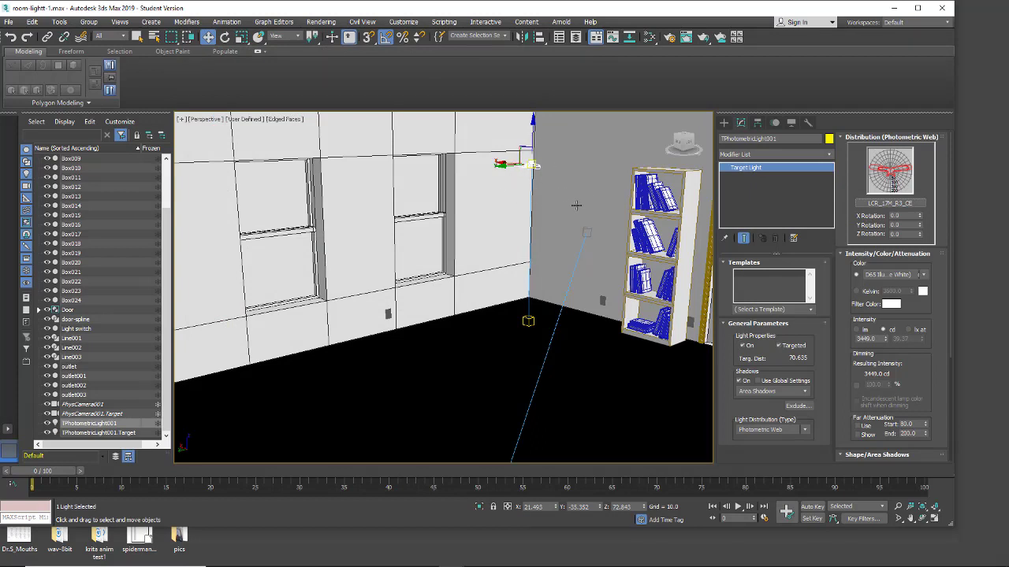
# Set the perspective viewport's lighting to Illuminate with Scene Lights
pyautogui.click(237, 120)
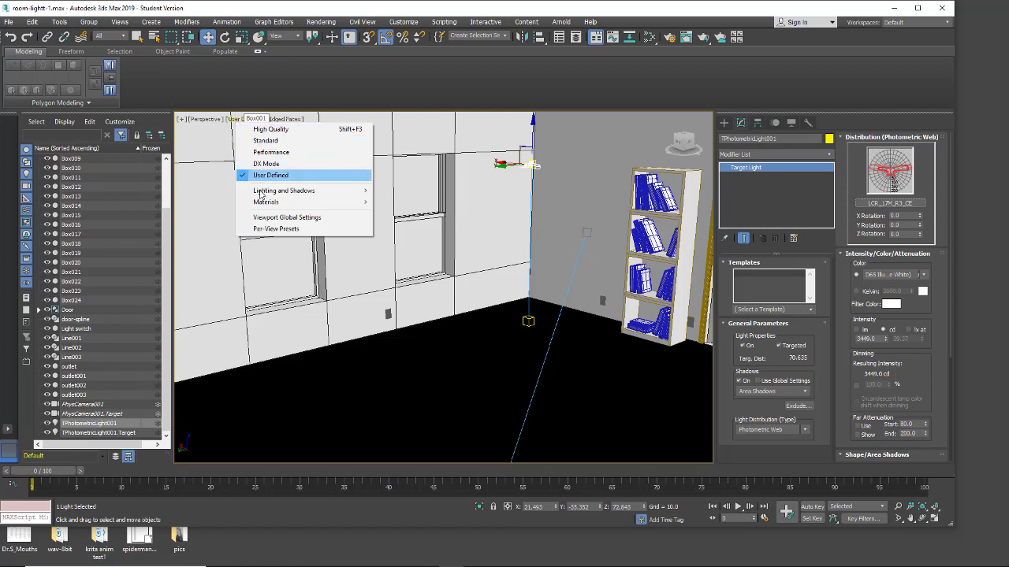
pyautogui.moveTo(260, 194)
pyautogui.moveTo(270, 194)
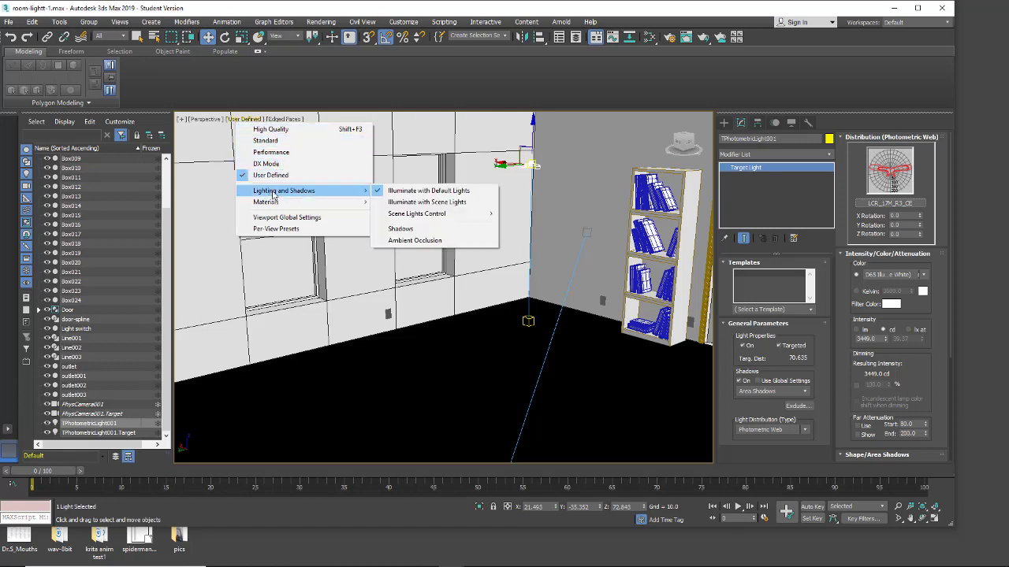
pyautogui.click(426, 202)
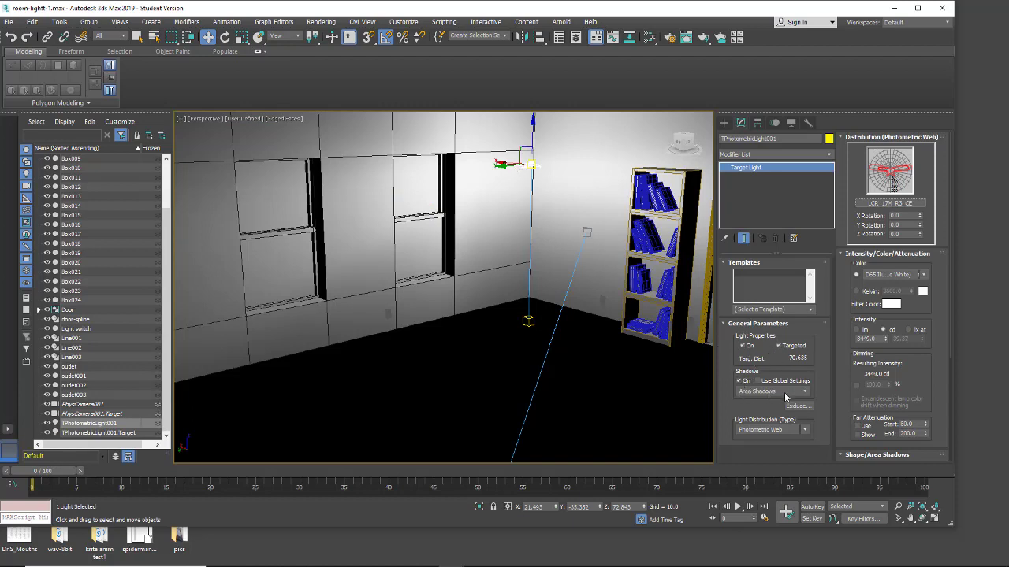
# Switch the light colour to Kelvin at 3600
pyautogui.click(856, 291)
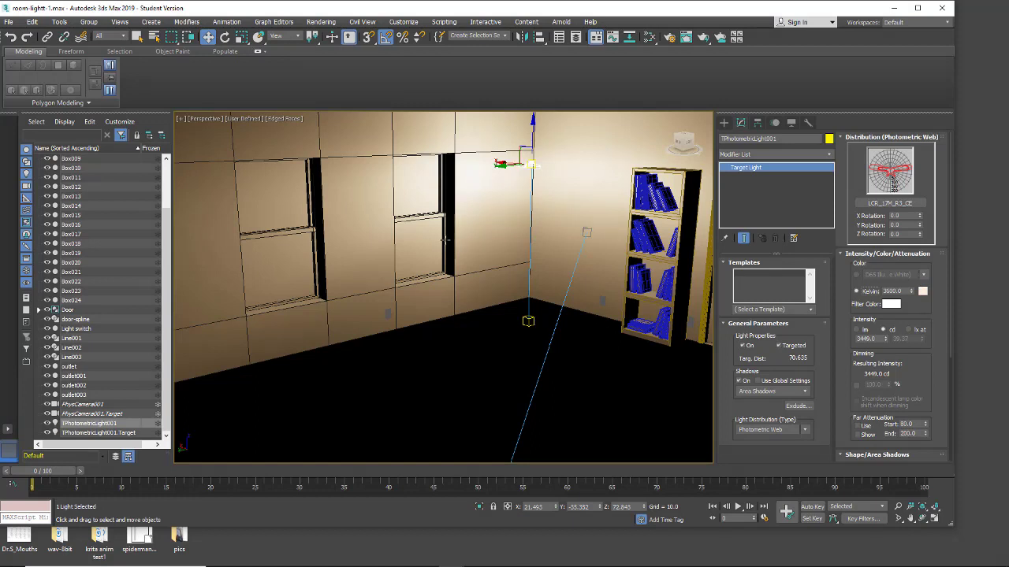
# Open Render Setup and render the perspective view of the warmly lit room
pyautogui.click(668, 38)
pyautogui.click(766, 171)
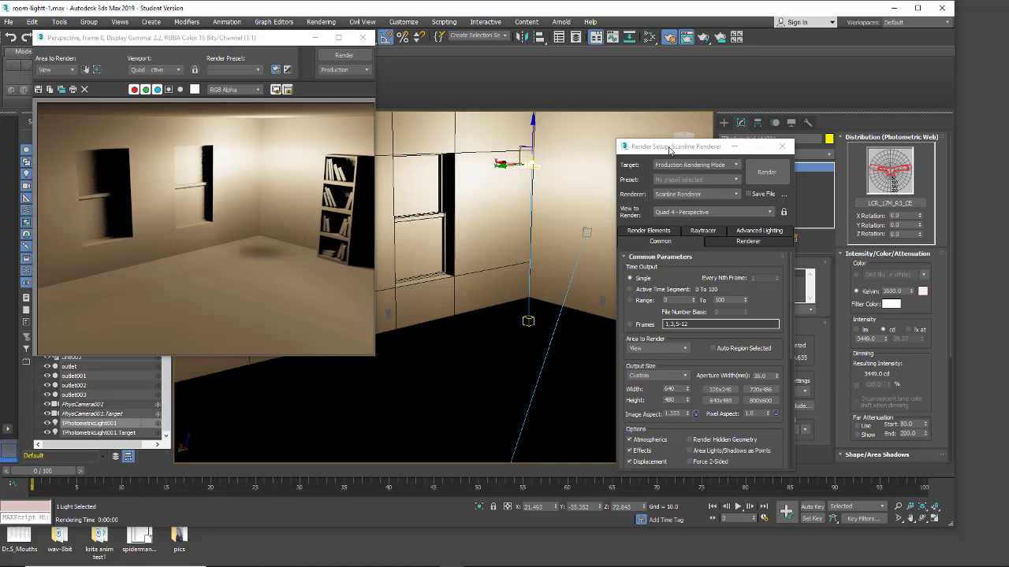
pyautogui.moveTo(669, 150); pyautogui.dragTo(638, 81)
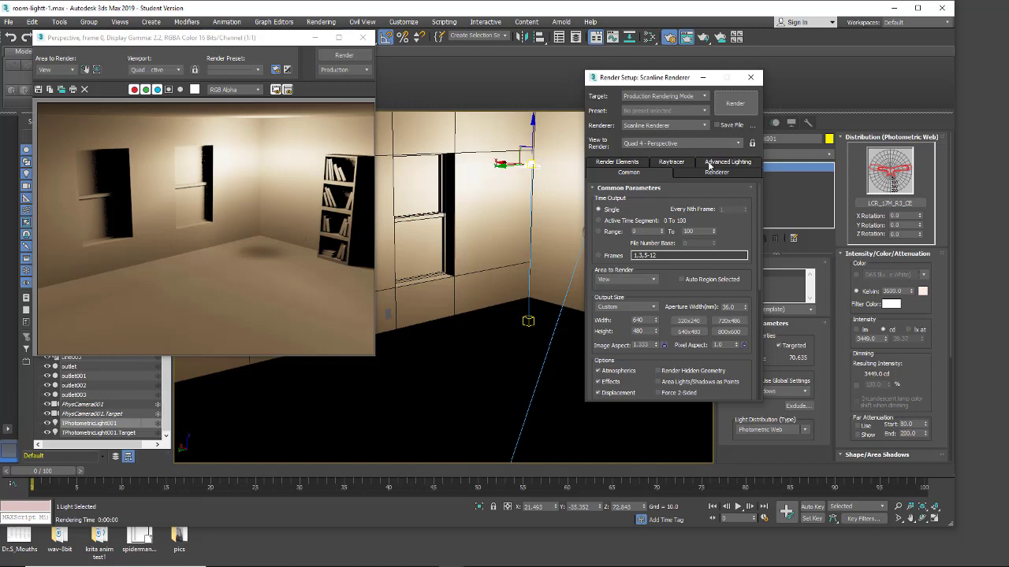
# Choose Radiosity in Render Setup's Advanced Lighting tab and start computing the radiosity solution
pyautogui.click(744, 165)
pyautogui.click(610, 206)
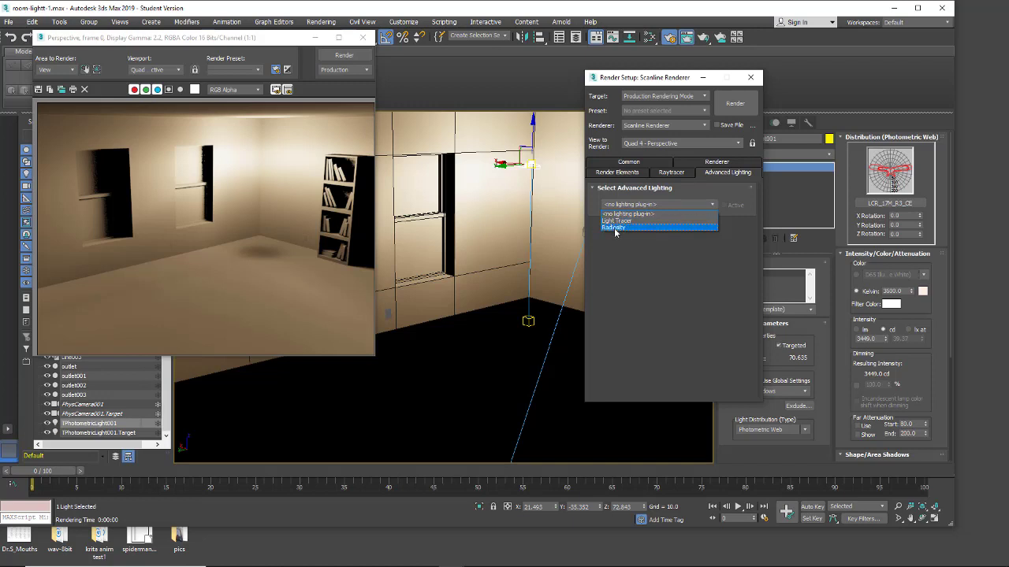
pyautogui.click(620, 228)
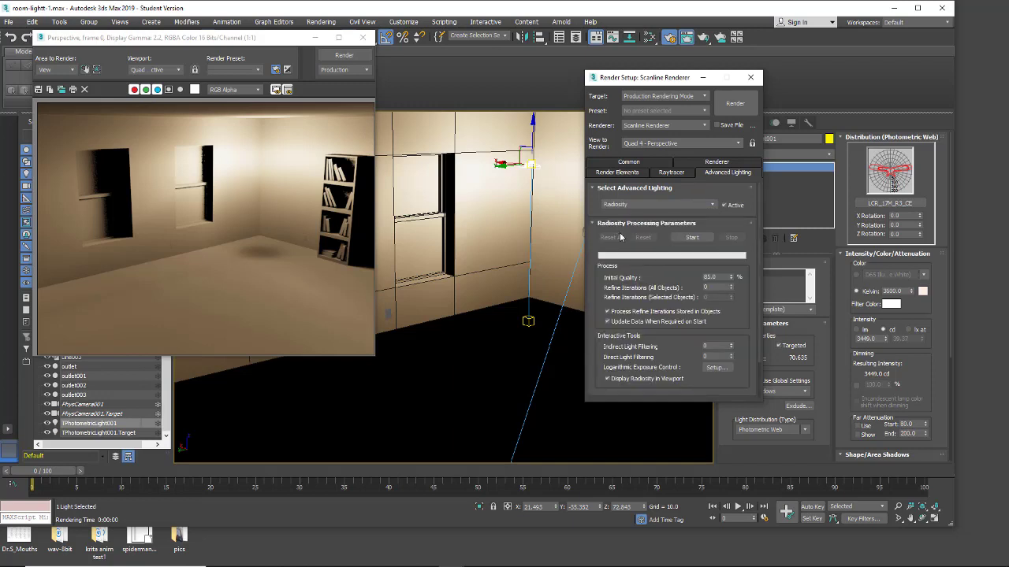
pyautogui.scroll(-3, 597, 293)
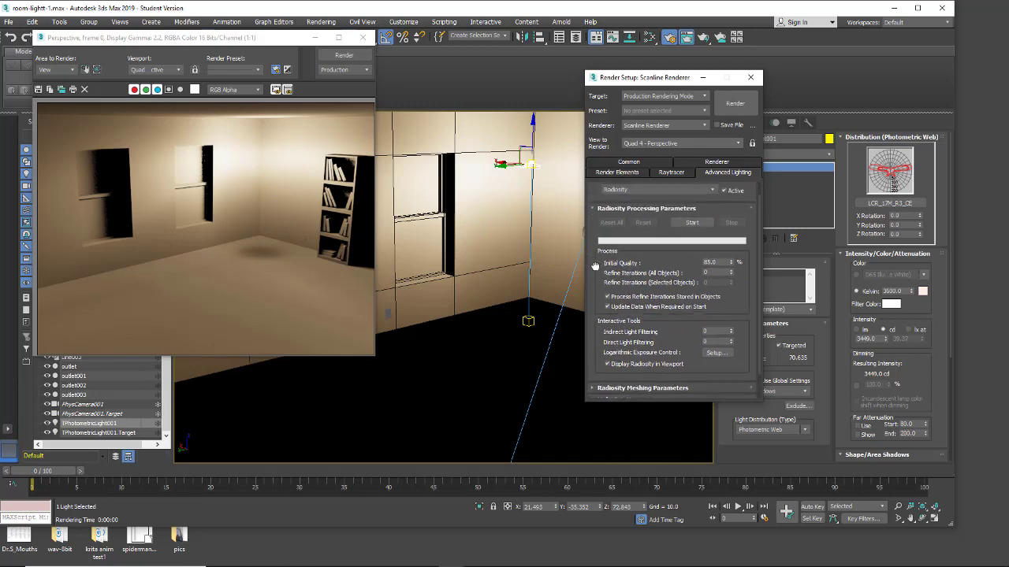
pyautogui.scroll(3, 595, 292)
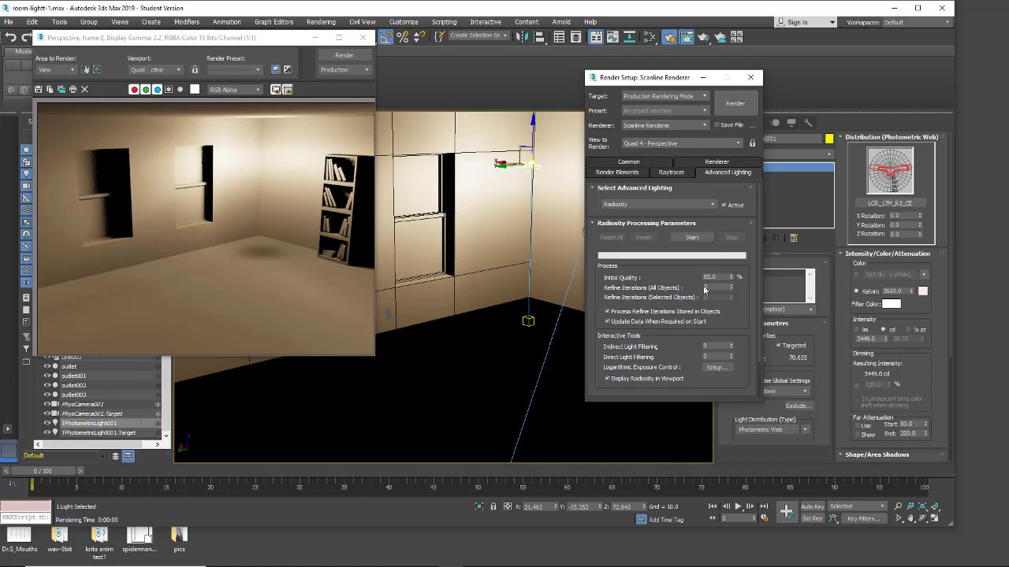
pyautogui.click(683, 238)
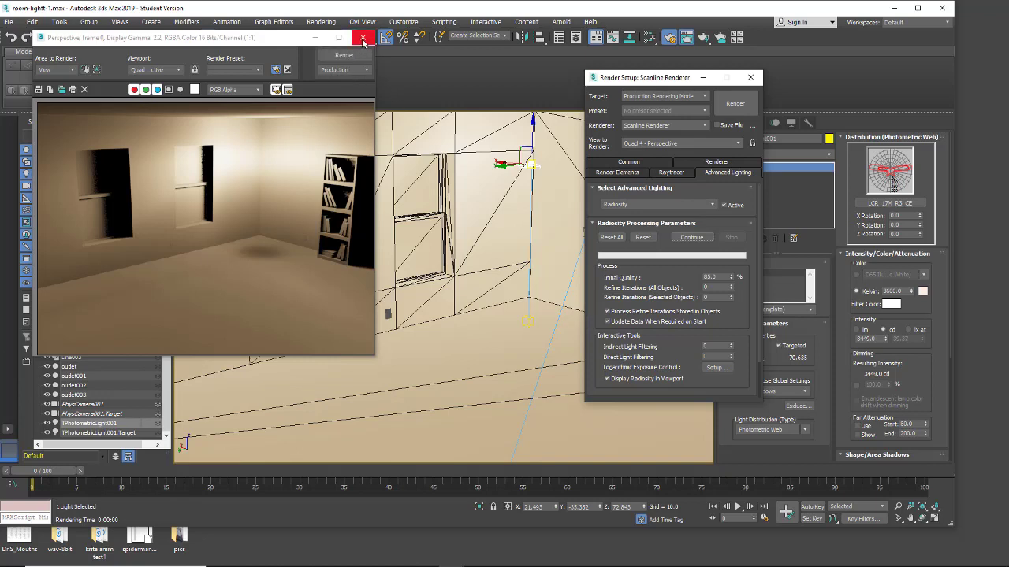
# Re-render the room with radiosity, turn off edged faces with F4, and move Render Setup aside
pyautogui.click(344, 56)
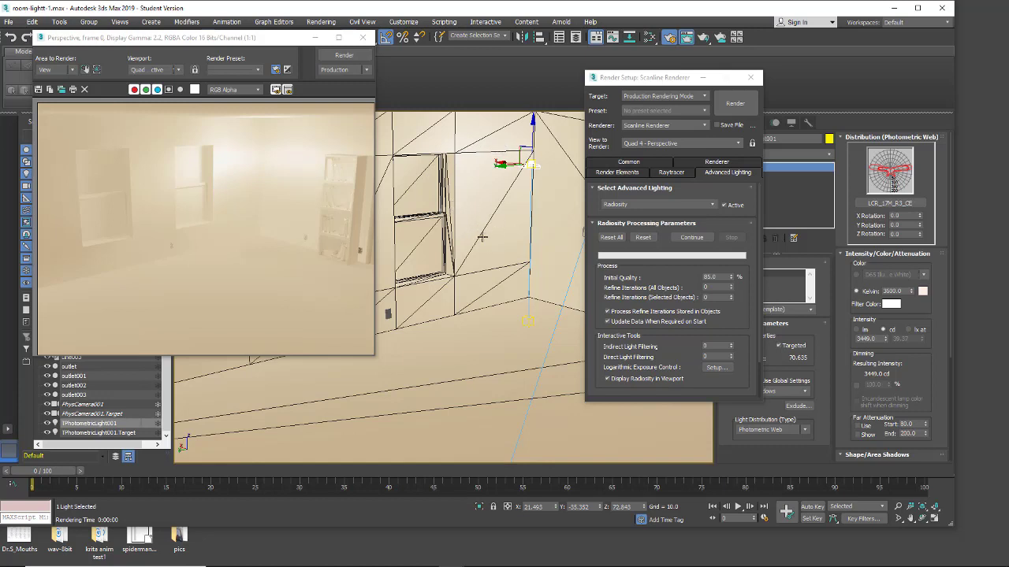
pyautogui.press('F4')
pyautogui.press('F4')
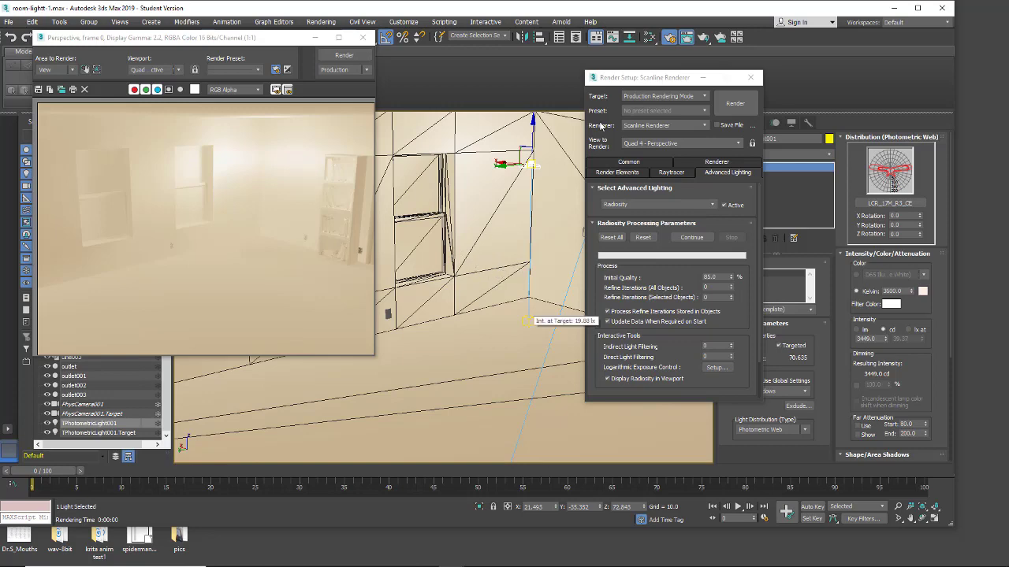
pyautogui.moveTo(628, 79); pyautogui.dragTo(686, 65)
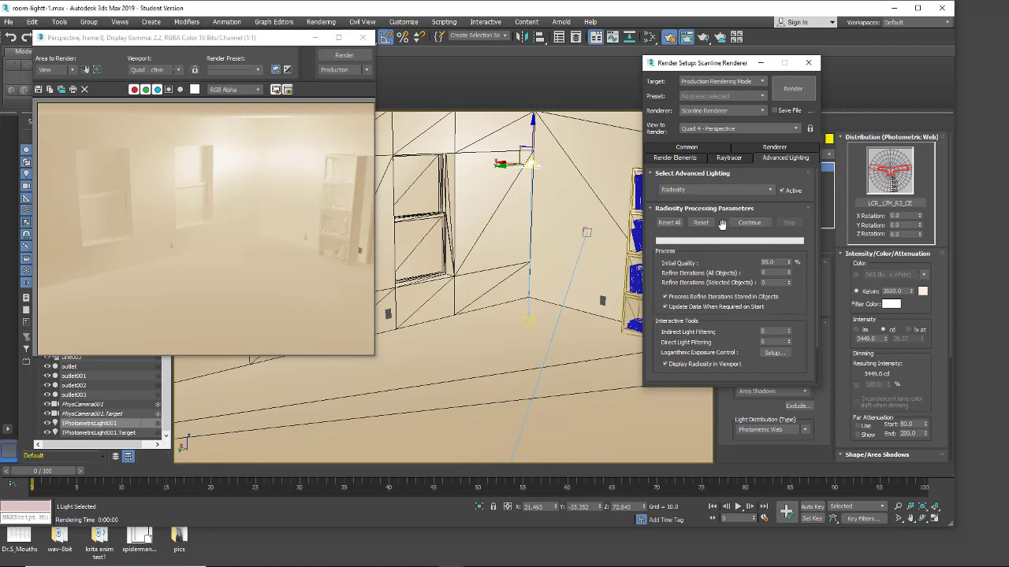
# Raise Indirect and Direct Light Filtering to 1, update the radiosity solution and re-render the room
pyautogui.click(759, 225)
pyautogui.moveTo(735, 340); pyautogui.dragTo(725, 257)
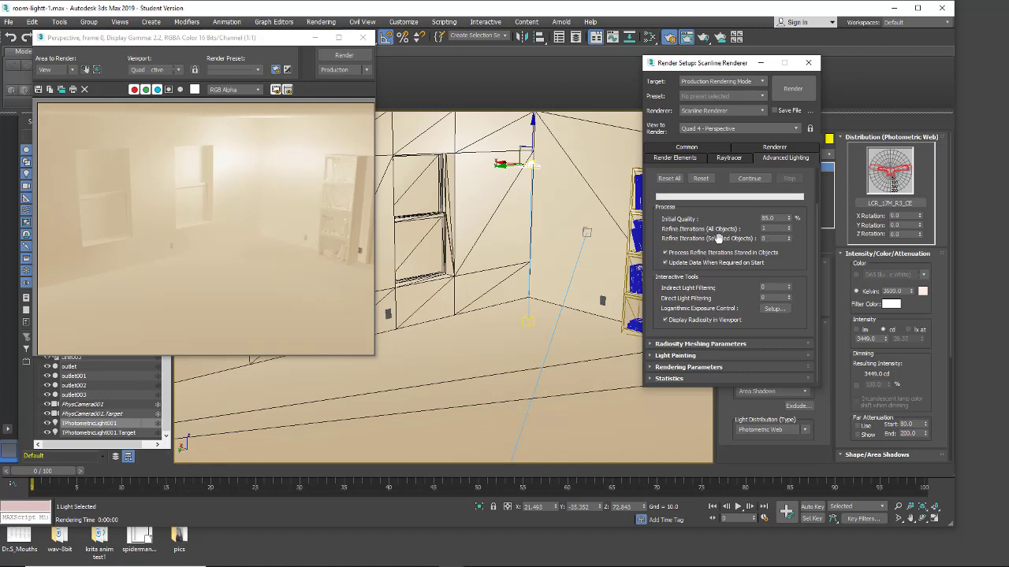
pyautogui.click(789, 286)
pyautogui.click(789, 296)
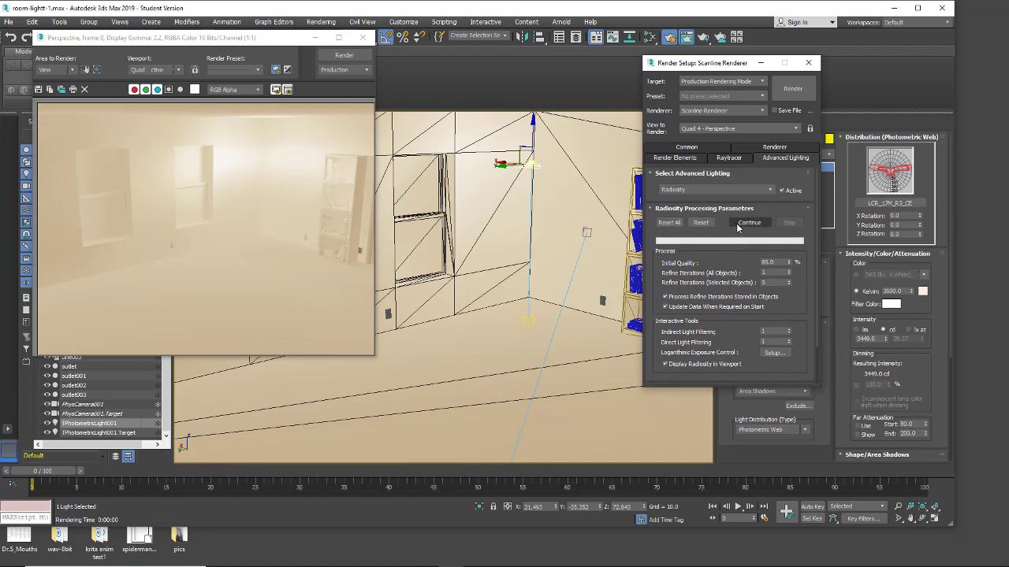
pyautogui.click(736, 225)
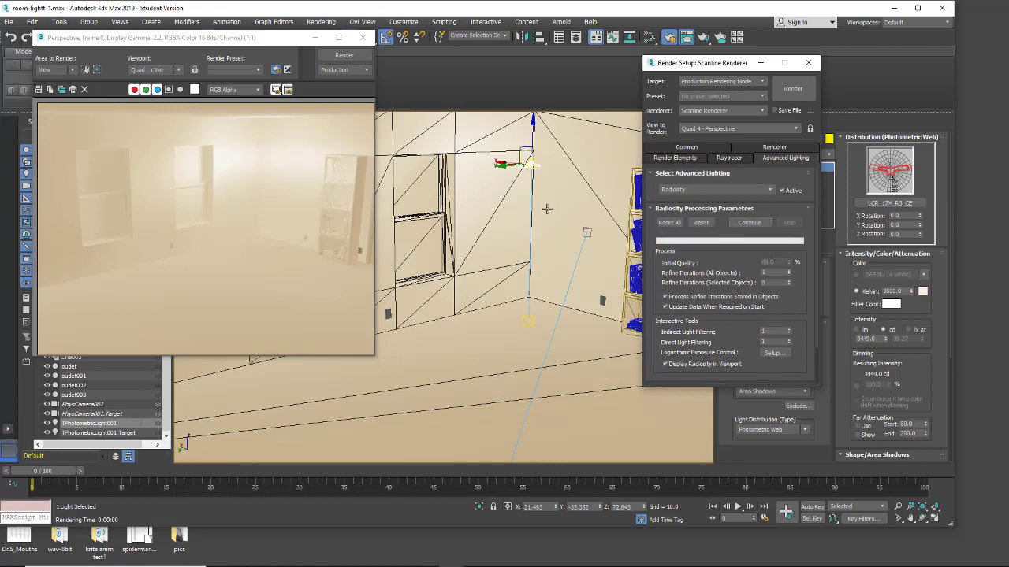
pyautogui.click(334, 59)
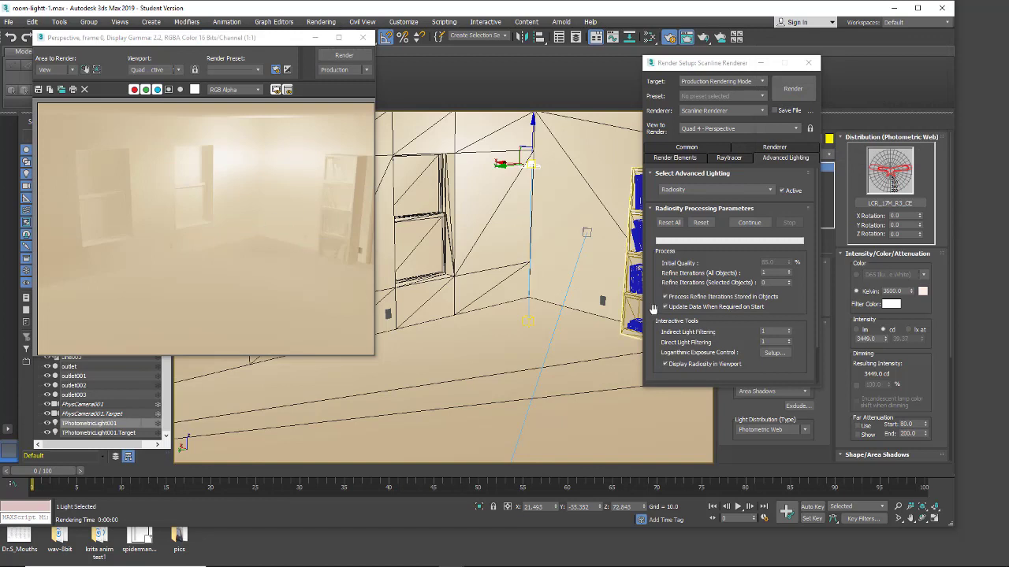
pyautogui.scroll(-2, 659, 302)
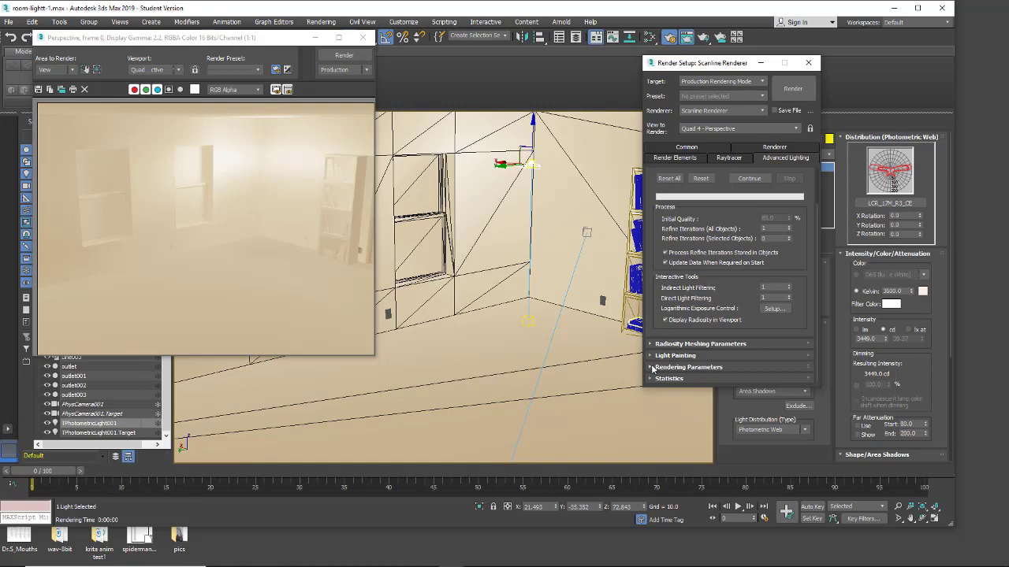
# Enable global subdivision in Radiosity Meshing Parameters, then reset and recompute the radiosity solution
pyautogui.click(654, 344)
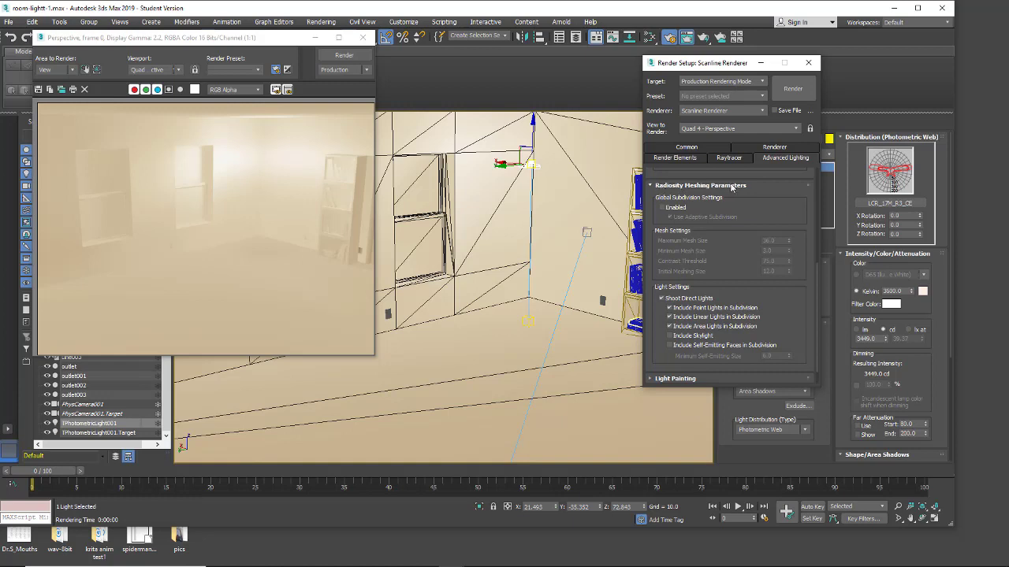
pyautogui.click(662, 209)
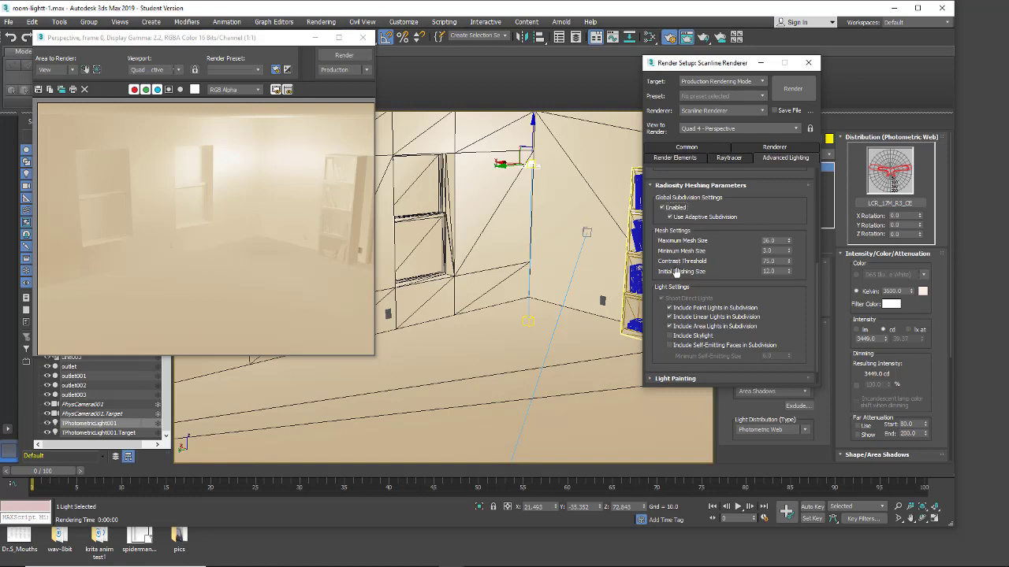
pyautogui.moveTo(745, 194); pyautogui.dragTo(745, 198)
pyautogui.scroll(5, 745, 198)
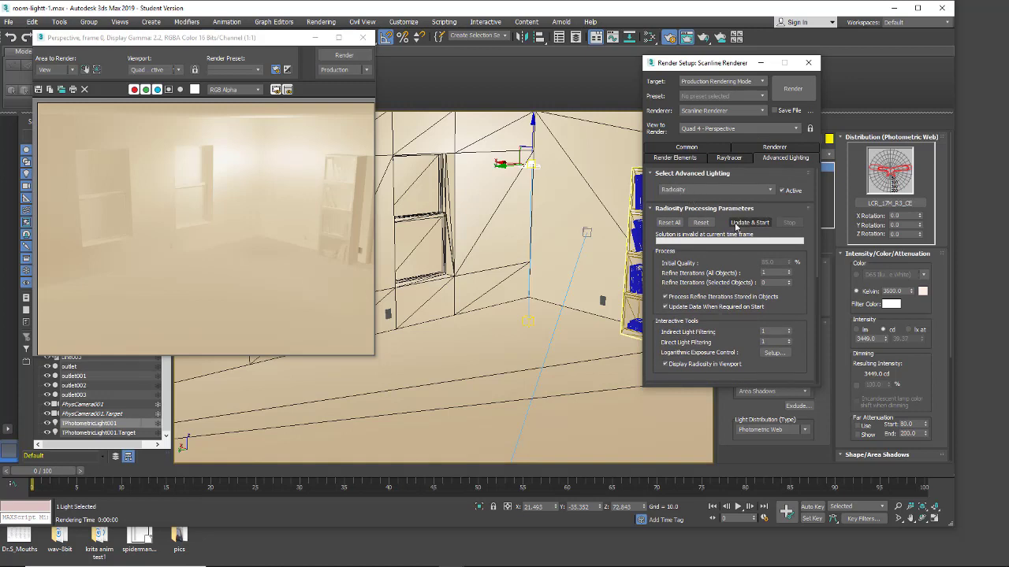
pyautogui.click(736, 225)
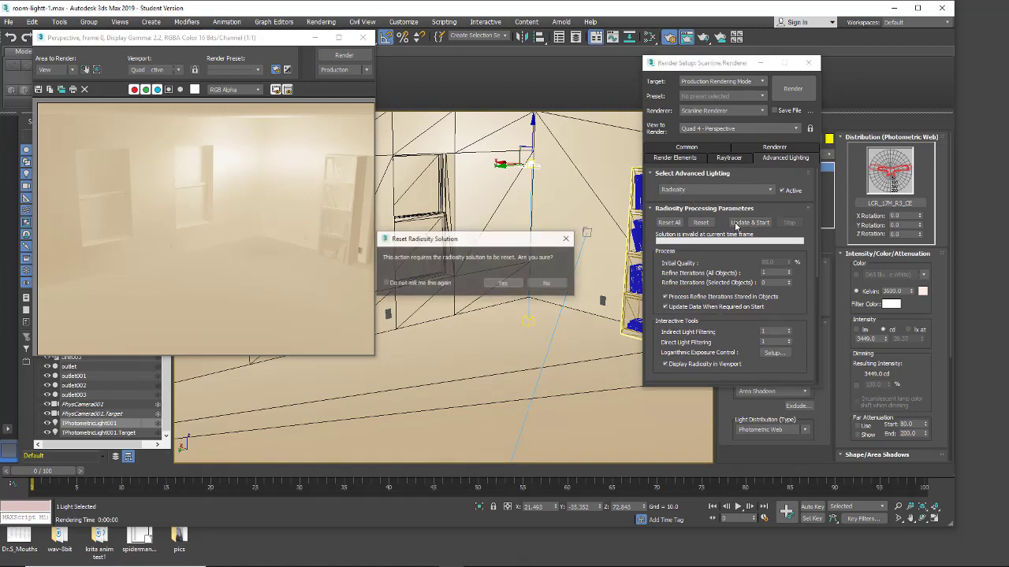
pyautogui.click(496, 286)
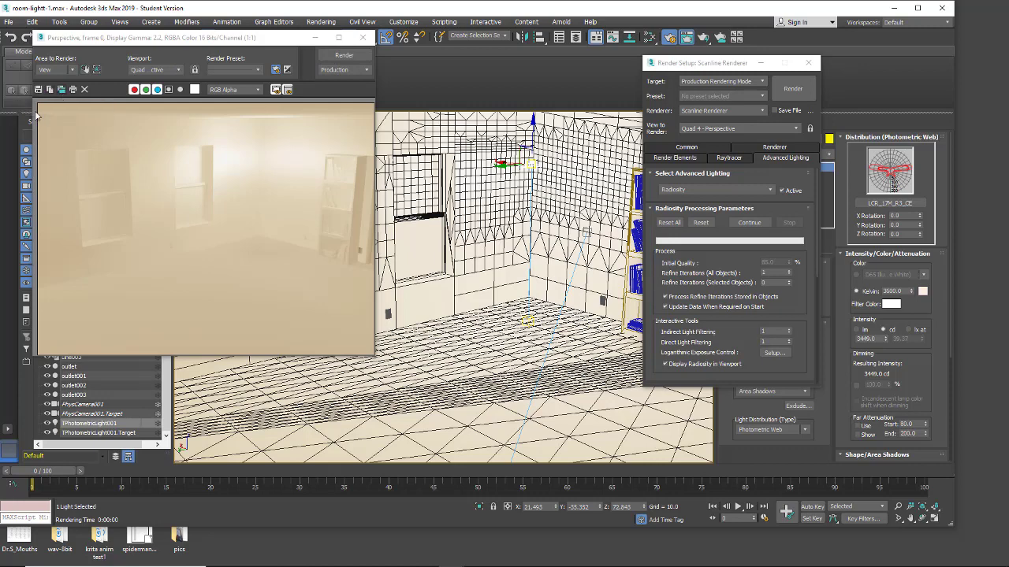
# Clone the rendered frame window, move the copy aside, and render the room again
pyautogui.click(62, 91)
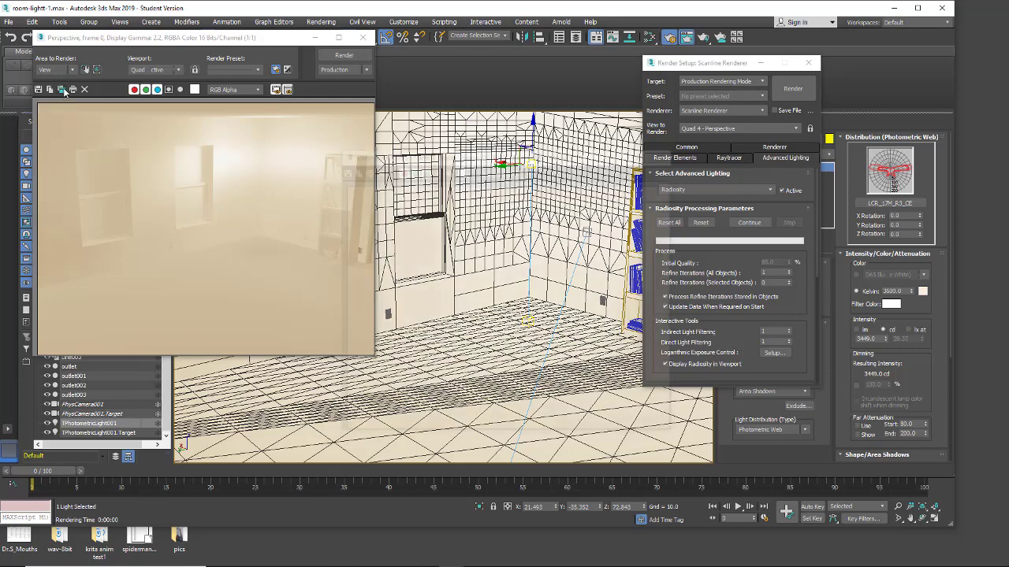
pyautogui.moveTo(375, 156)
pyautogui.mouseDown()
pyautogui.moveTo(102, 343)
pyautogui.moveTo(61, 386)
pyautogui.moveTo(62, 371)
pyautogui.mouseUp()
pyautogui.click(341, 56)
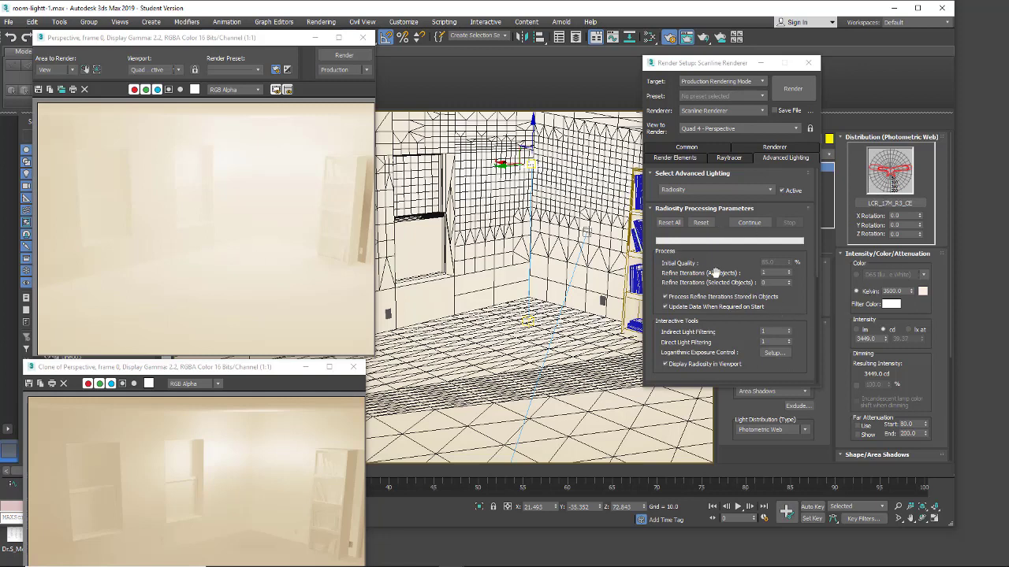
# Set the meshing Contrast Threshold to 20, reset and recompute radiosity, and re-render
pyautogui.moveTo(693, 282); pyautogui.dragTo(685, 223)
pyautogui.scroll(-6, 684, 223)
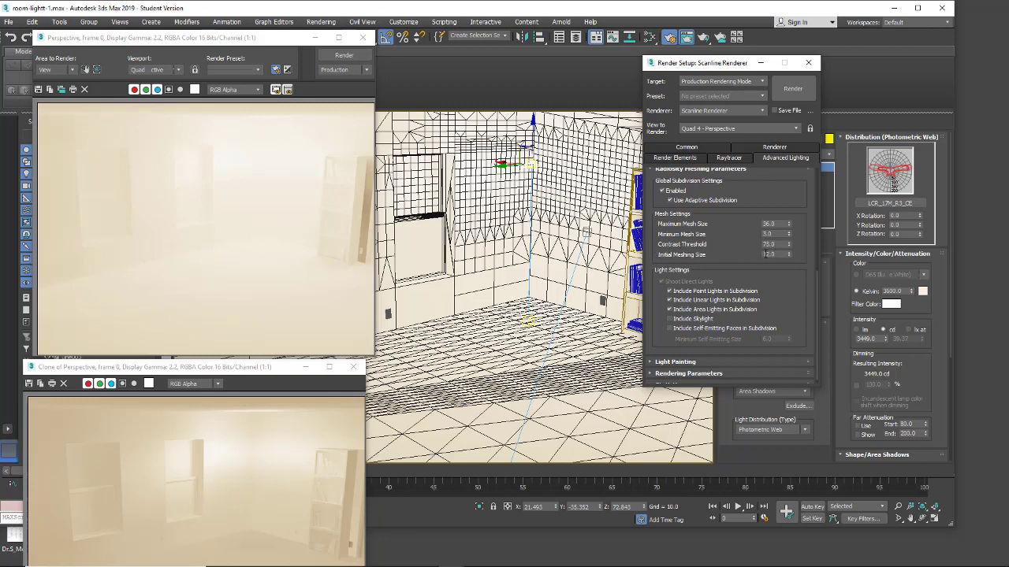
pyautogui.moveTo(778, 245); pyautogui.dragTo(768, 245)
pyautogui.write('20')
pyautogui.scroll(6, 744, 205)
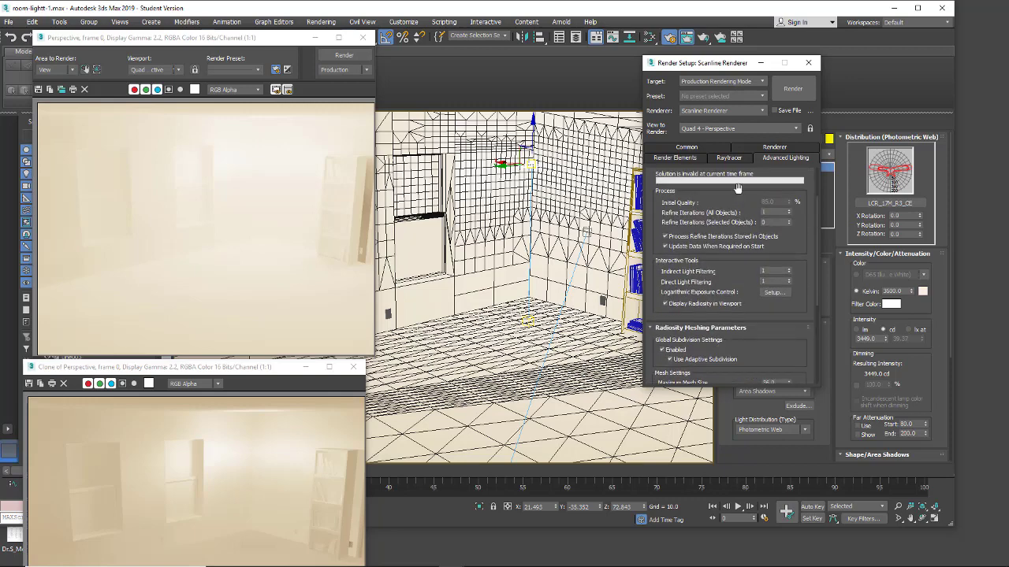
pyautogui.click(739, 223)
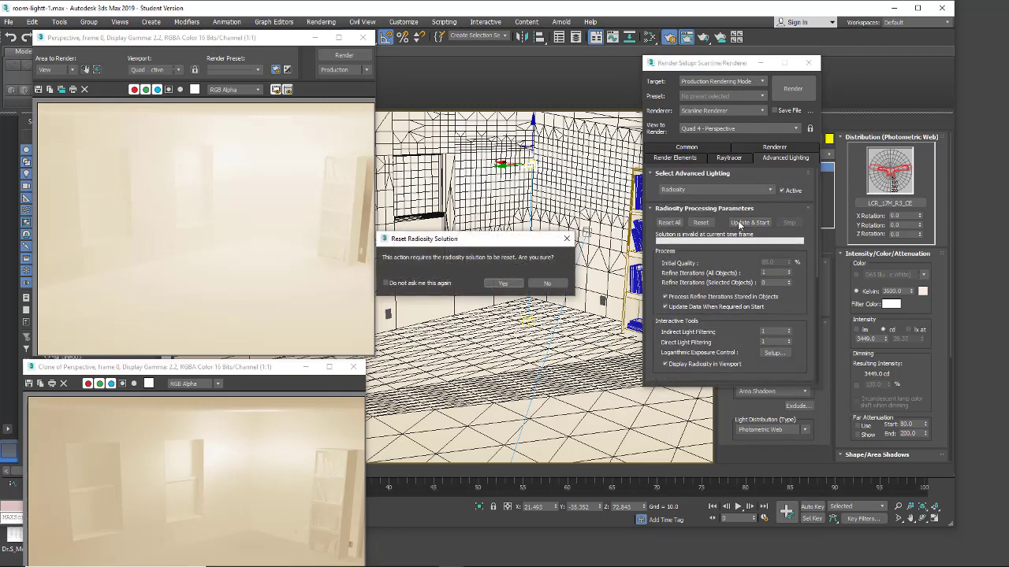
pyautogui.click(496, 284)
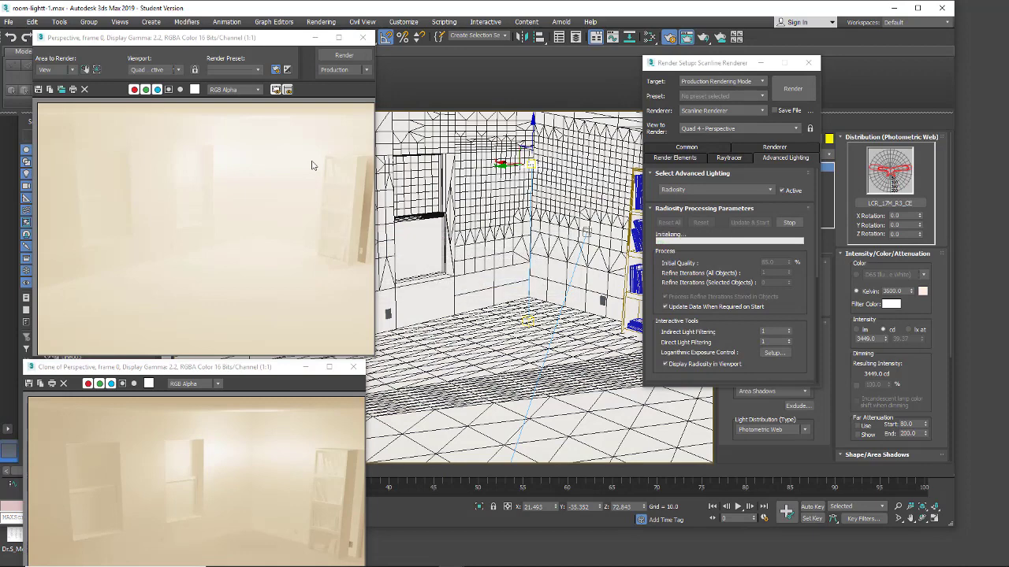
pyautogui.click(332, 55)
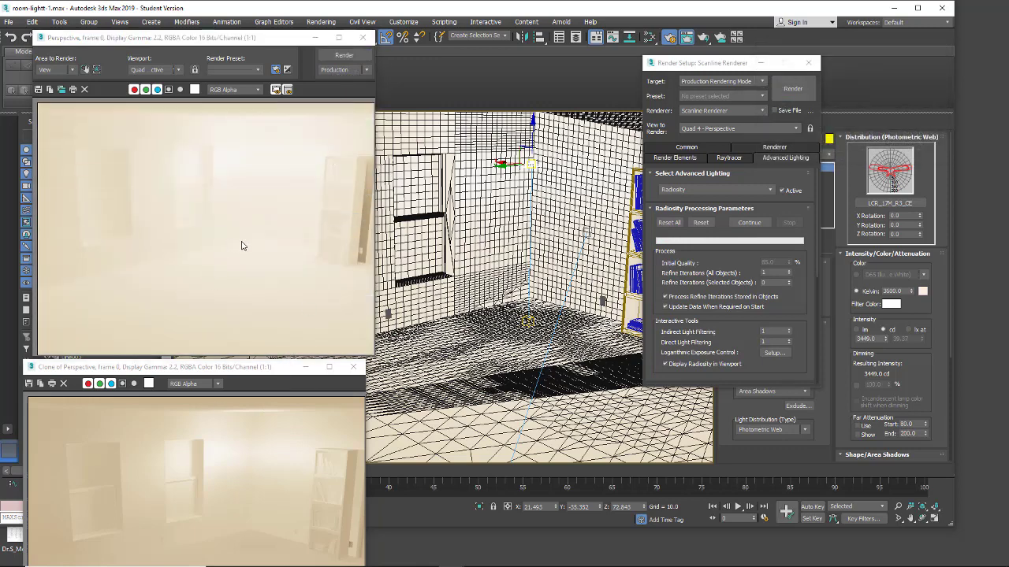
# Set the logarithmic exposure Brightness to 40, preview it, and re-render the room
pyautogui.click(323, 23)
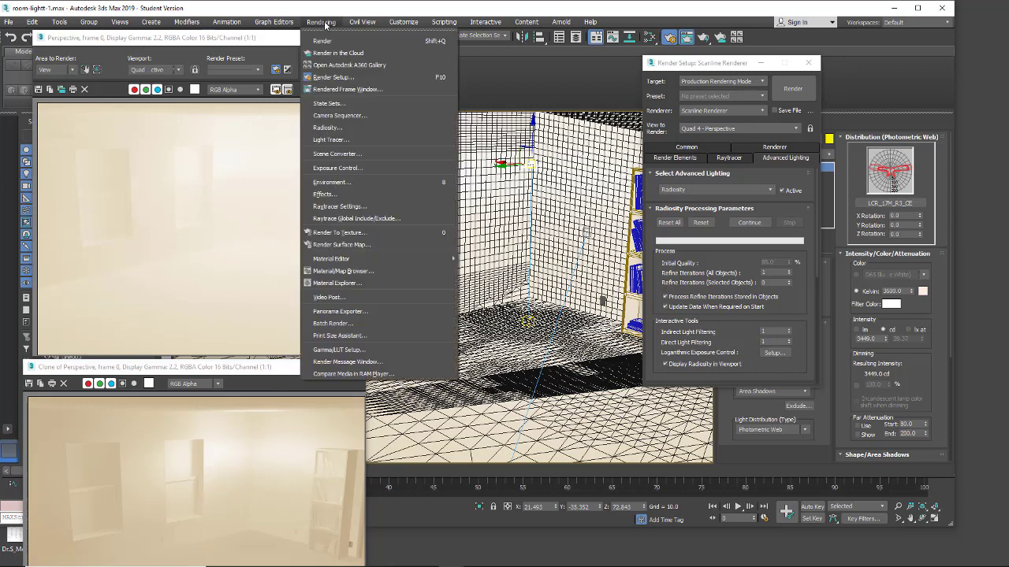
pyautogui.click(326, 168)
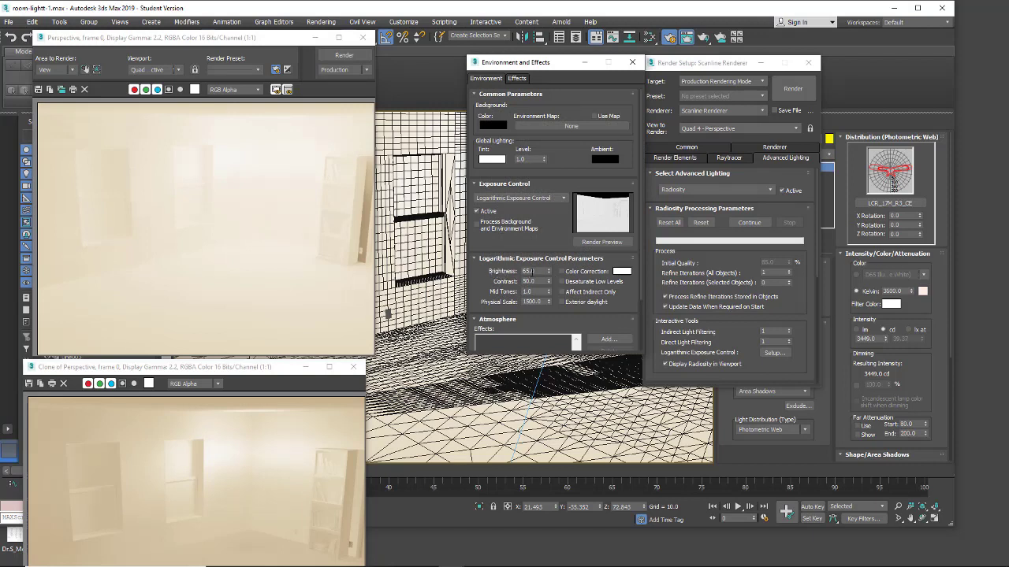
pyautogui.moveTo(535, 271); pyautogui.dragTo(498, 271)
pyautogui.write('55')
pyautogui.press('Return')
pyautogui.write('40')
pyautogui.click(583, 242)
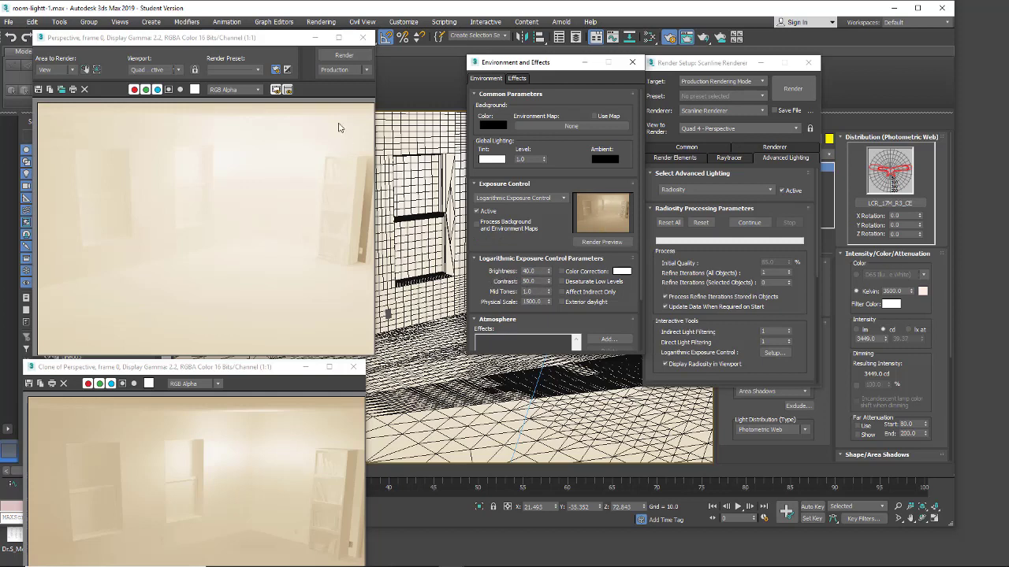
pyautogui.click(342, 56)
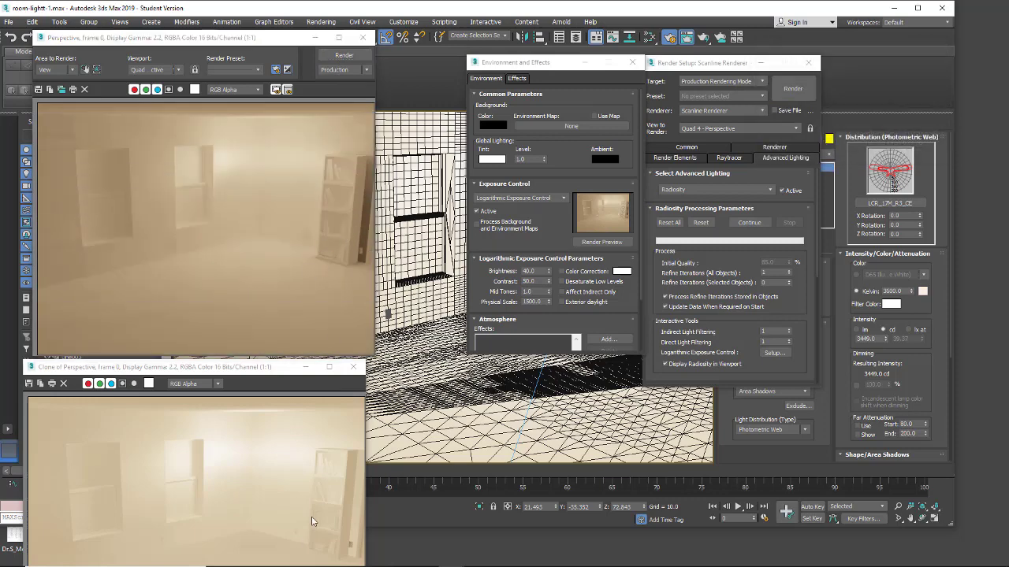
# Position the cloned earlier render beside the new render for side-by-side comparison
pyautogui.moveTo(240, 368)
pyautogui.mouseDown()
pyautogui.moveTo(345, 289)
pyautogui.moveTo(372, 244)
pyautogui.moveTo(362, 263)
pyautogui.mouseUp()
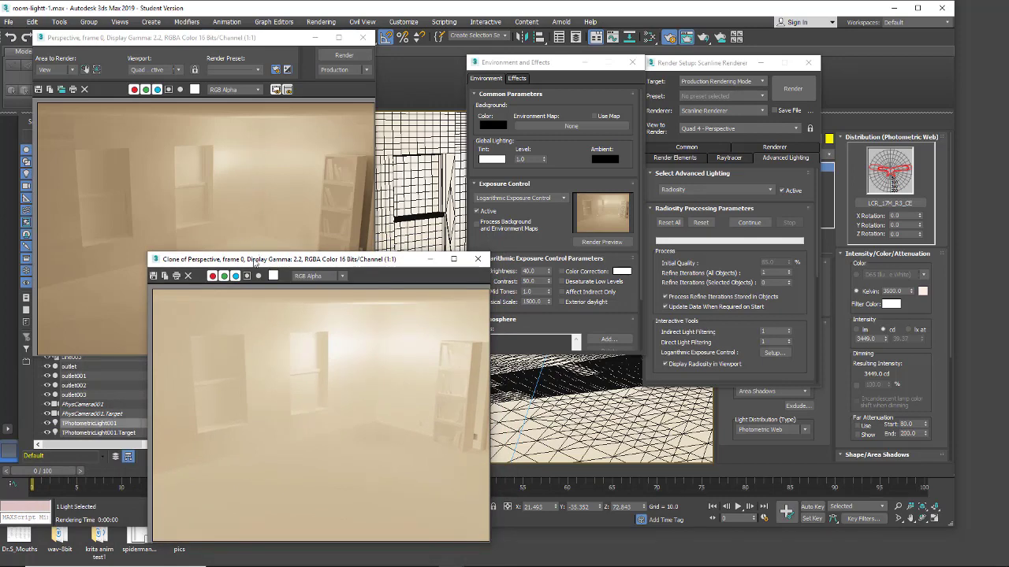
pyautogui.moveTo(254, 262)
pyautogui.mouseDown()
pyautogui.moveTo(212, 397)
pyautogui.moveTo(224, 364)
pyautogui.moveTo(219, 438)
pyautogui.moveTo(232, 249)
pyautogui.mouseUp()
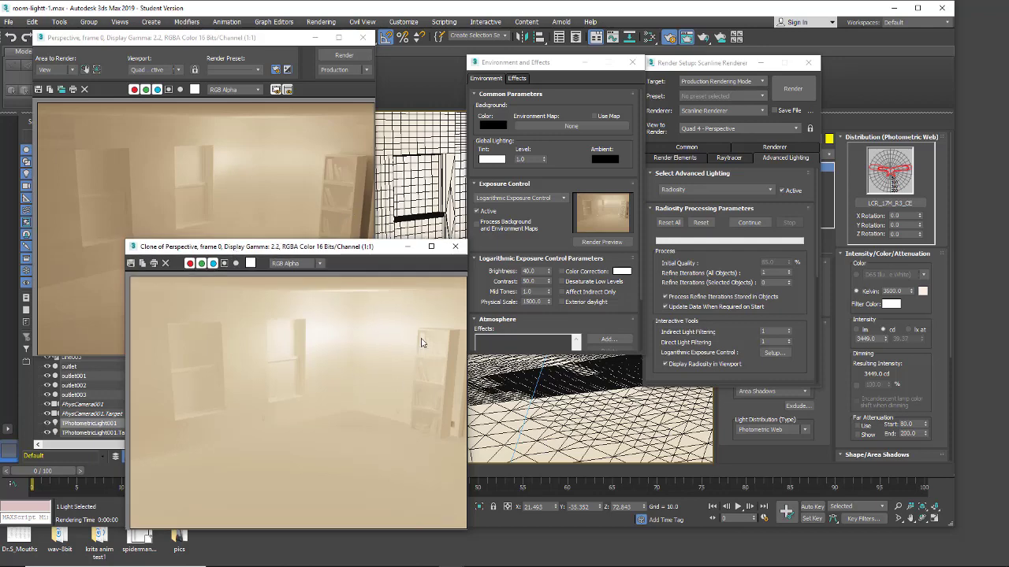
pyautogui.moveTo(342, 250)
pyautogui.mouseDown()
pyautogui.moveTo(201, 290)
pyautogui.moveTo(179, 279)
pyautogui.mouseUp()
# Pan and zoom onto the bookshelf, move Environment and Effects aside, and render the close-up
pyautogui.moveTo(553, 370)
pyautogui.mouseDown(button='middle')
pyautogui.moveTo(535, 386)
pyautogui.moveTo(376, 386)
pyautogui.moveTo(426, 377)
pyautogui.mouseUp(button='middle')
pyautogui.scroll(5, 430, 379)
pyautogui.moveTo(545, 66); pyautogui.dragTo(839, 207)
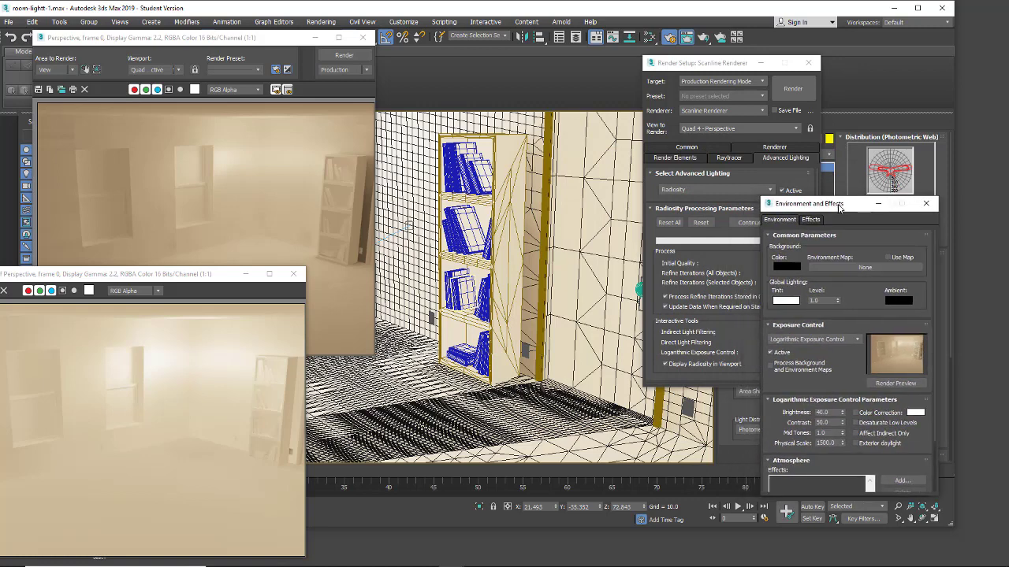
pyautogui.click(344, 55)
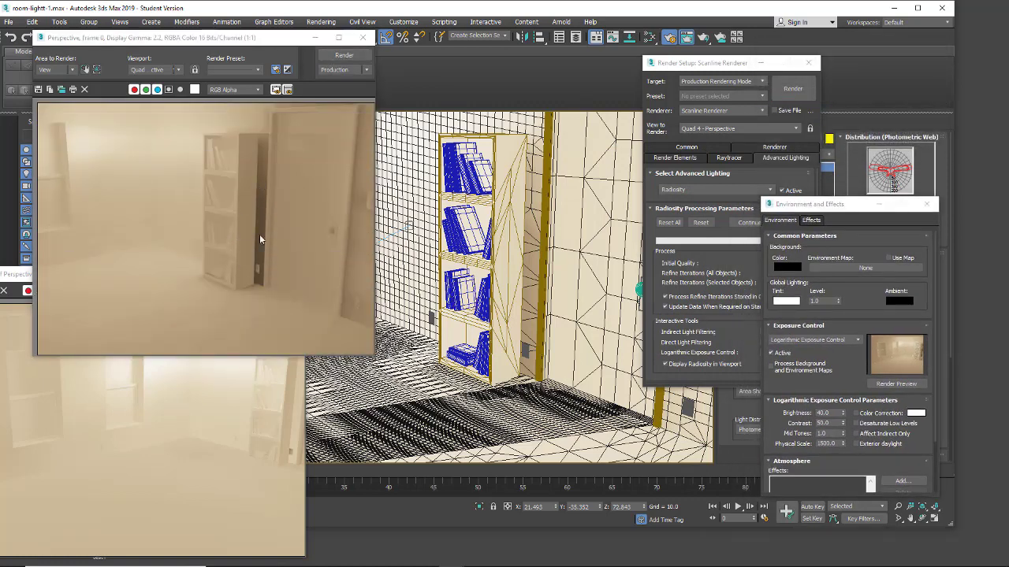
pyautogui.scroll(5, 473, 350)
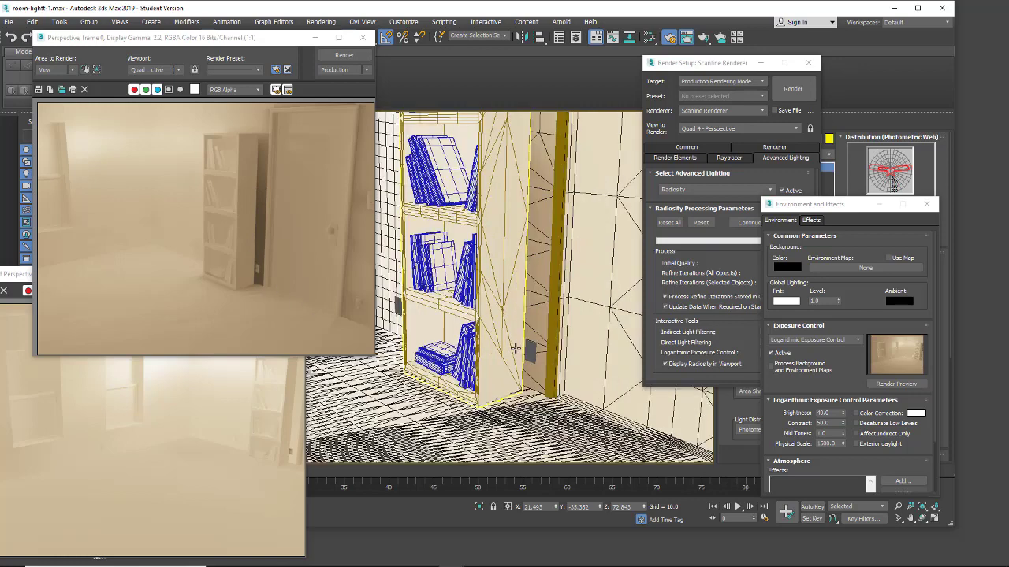
pyautogui.click(326, 56)
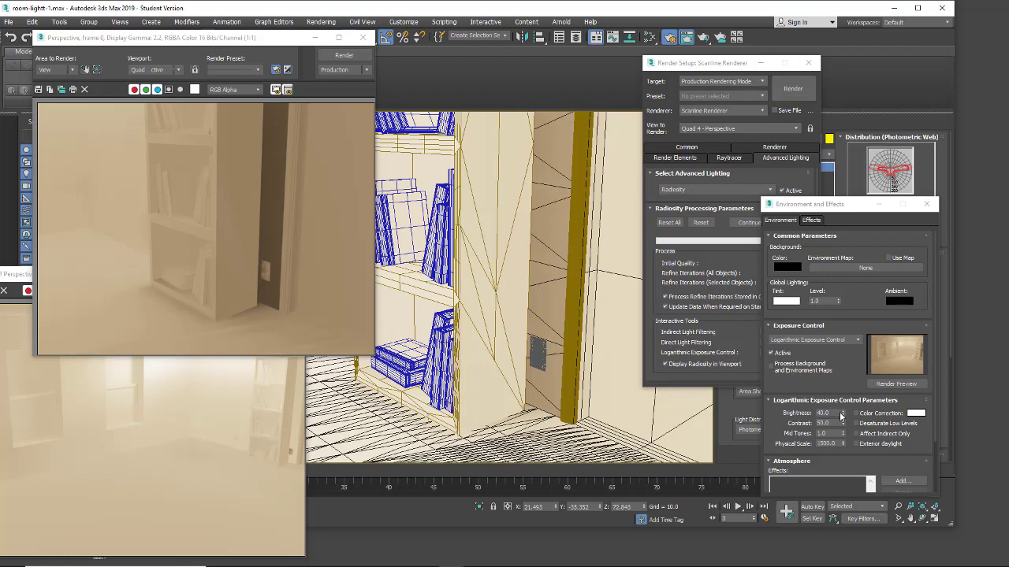
# Raise the exposure Brightness to 50 and render the bookshelf close-up
pyautogui.moveTo(842, 416); pyautogui.dragTo(842, 406)
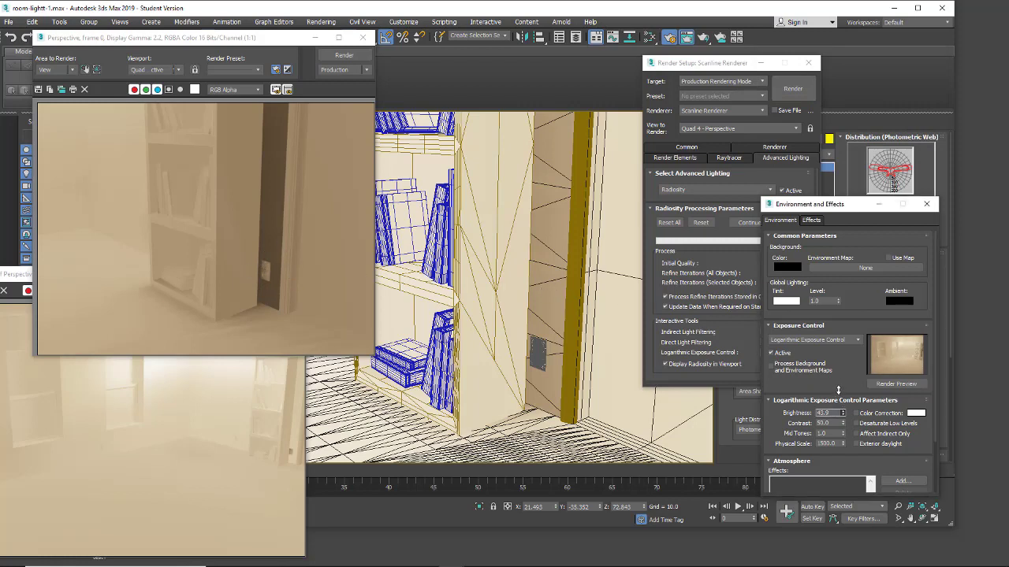
pyautogui.moveTo(832, 376); pyautogui.dragTo(843, 413)
pyautogui.write('50')
pyautogui.press('Return')
pyautogui.click(344, 55)
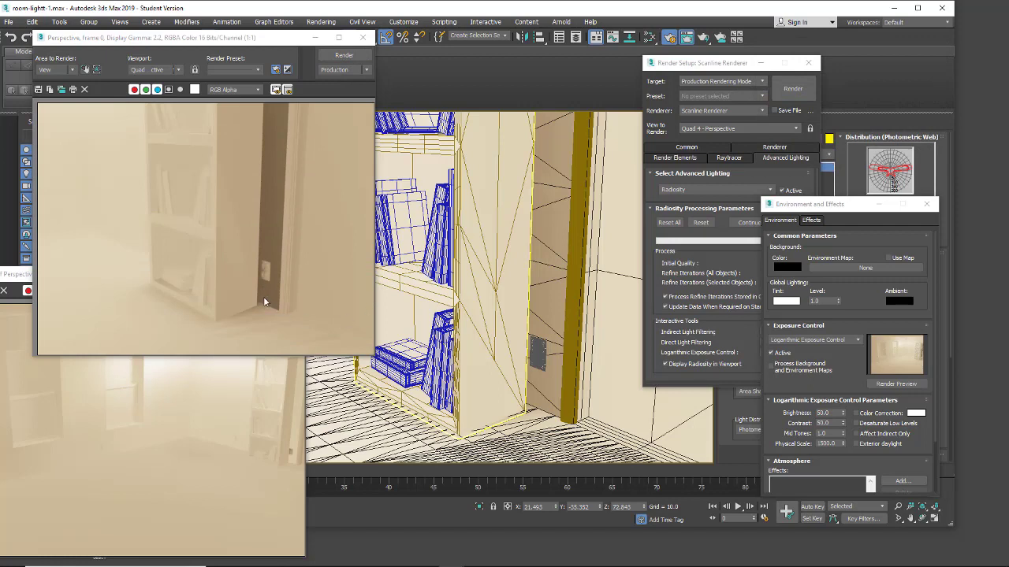
# Lower Brightness to 40, raise Contrast to about 59.5, and render the close-up
pyautogui.doubleClick(823, 413)
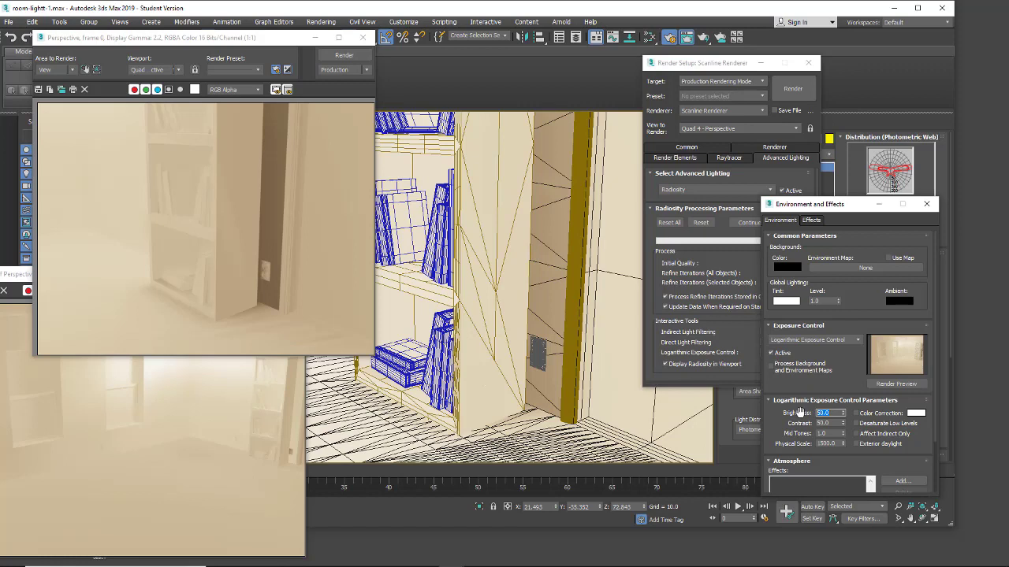
pyautogui.write('40')
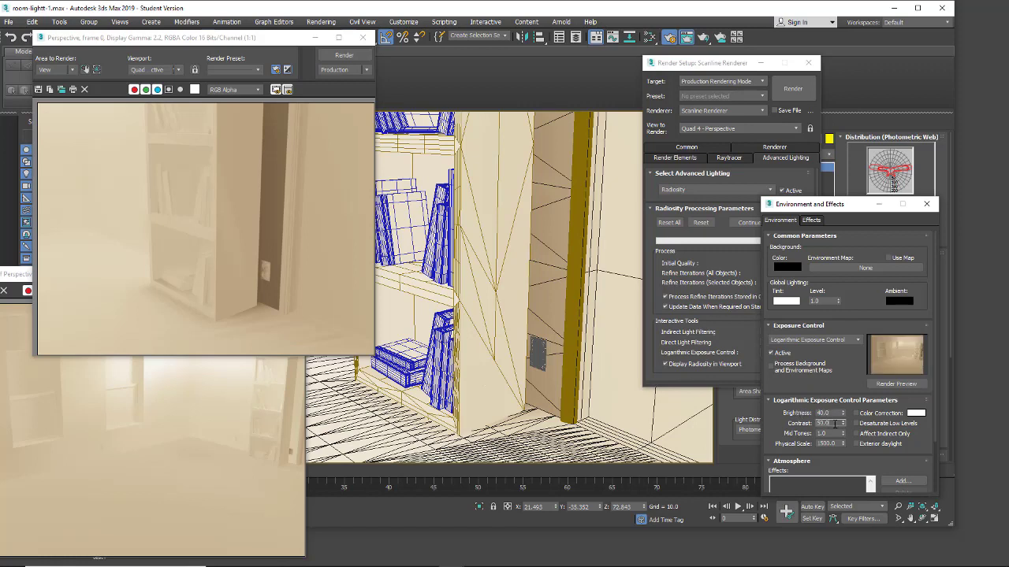
pyautogui.moveTo(845, 424); pyautogui.dragTo(841, 375)
pyautogui.click(333, 55)
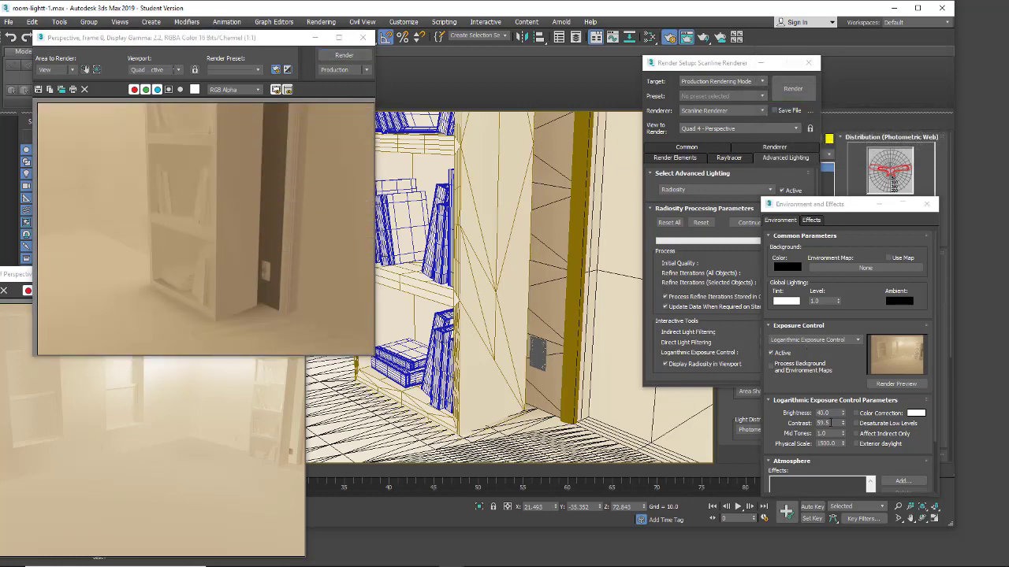
# Retype Brightness and Contrast, ending at 45 and 60, and render the close-up
pyautogui.moveTo(840, 413); pyautogui.dragTo(775, 412)
pyautogui.write('45')
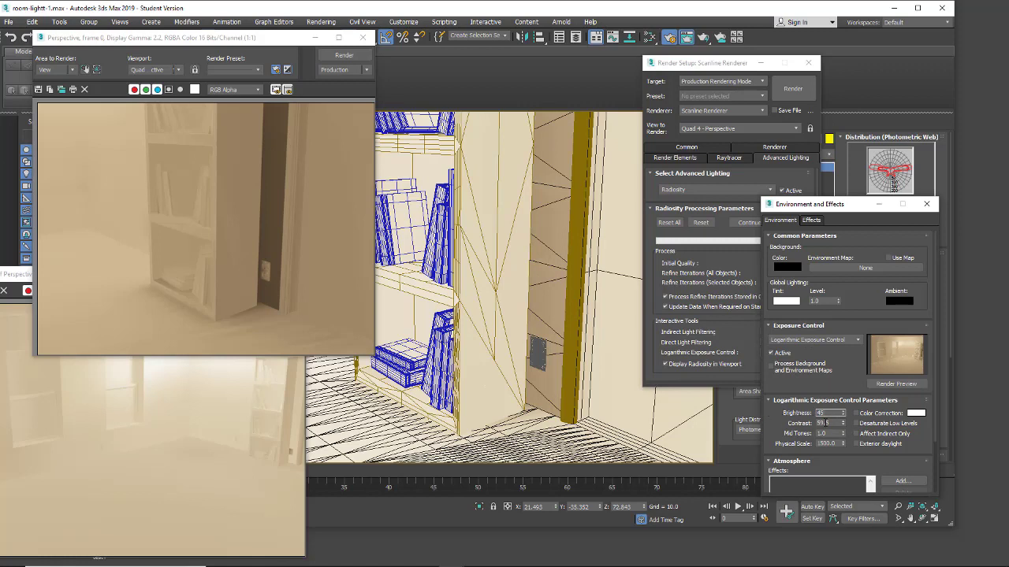
pyautogui.moveTo(834, 423); pyautogui.dragTo(783, 420)
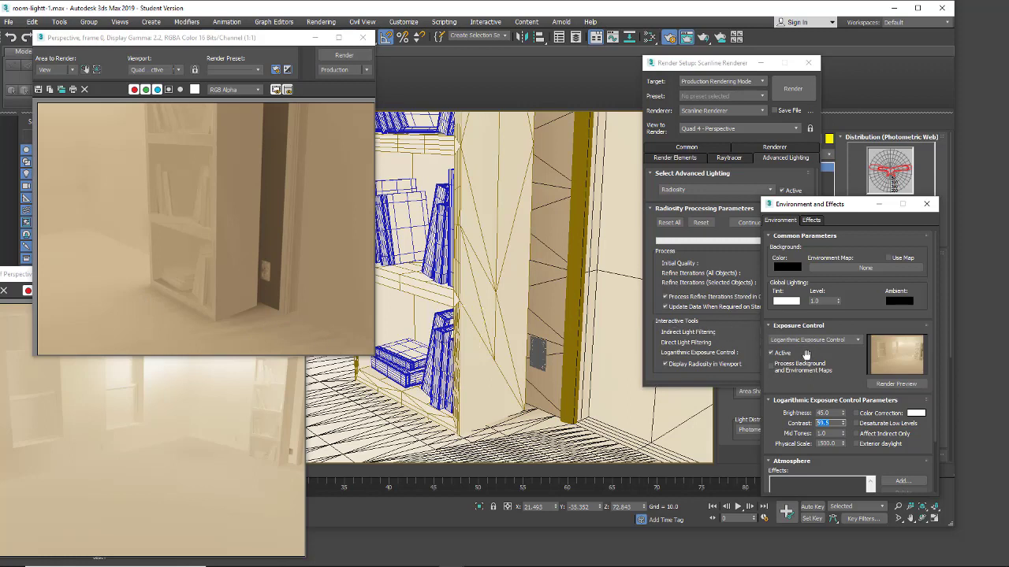
pyautogui.scroll(-3, 806, 354)
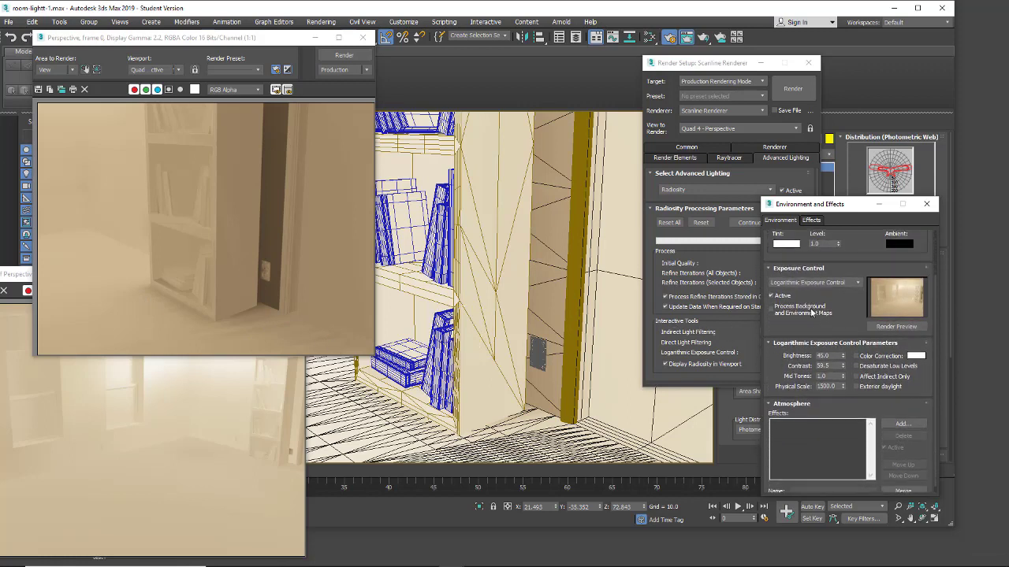
pyautogui.doubleClick(831, 365)
pyautogui.write('50')
pyautogui.click(329, 53)
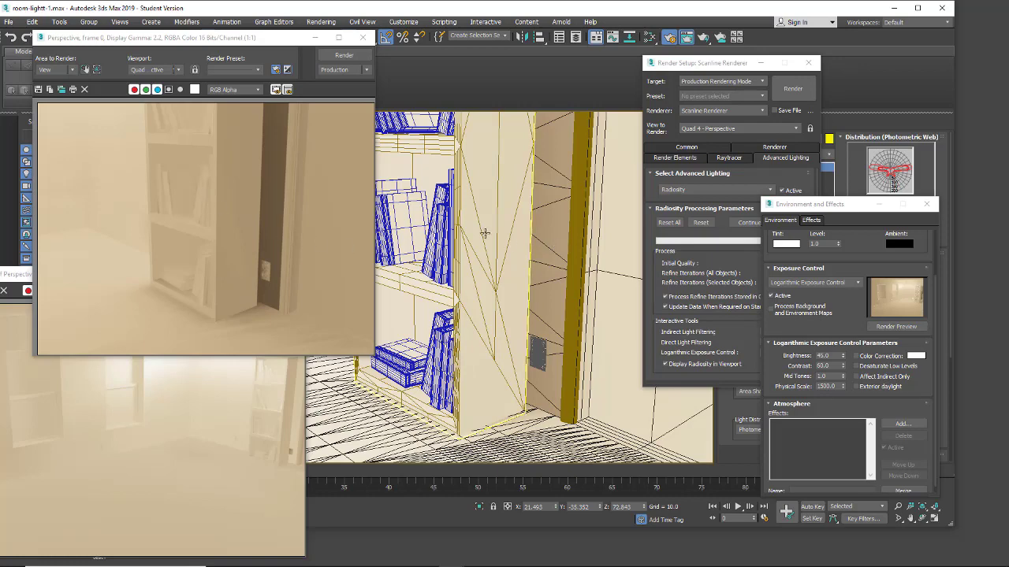
# Render the zoomed-out room view and place the cloned earlier render below it
pyautogui.scroll(-4, 484, 231)
pyautogui.click(344, 55)
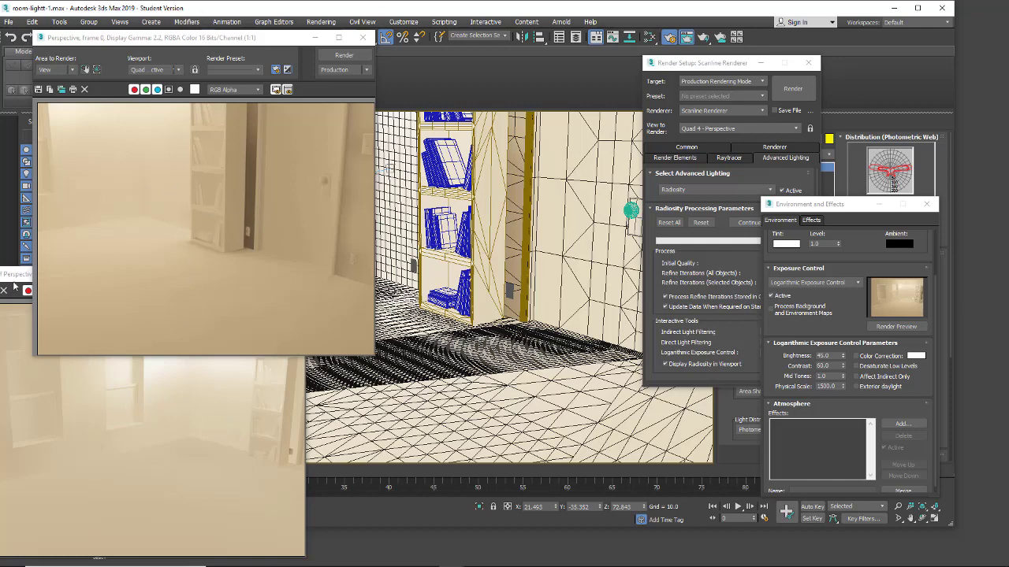
pyautogui.moveTo(12, 280)
pyautogui.mouseDown()
pyautogui.moveTo(78, 272)
pyautogui.moveTo(63, 259)
pyautogui.moveTo(71, 332)
pyautogui.moveTo(76, 283)
pyautogui.moveTo(58, 341)
pyautogui.moveTo(58, 392)
pyautogui.moveTo(68, 291)
pyautogui.moveTo(54, 286)
pyautogui.moveTo(54, 324)
pyautogui.mouseUp()
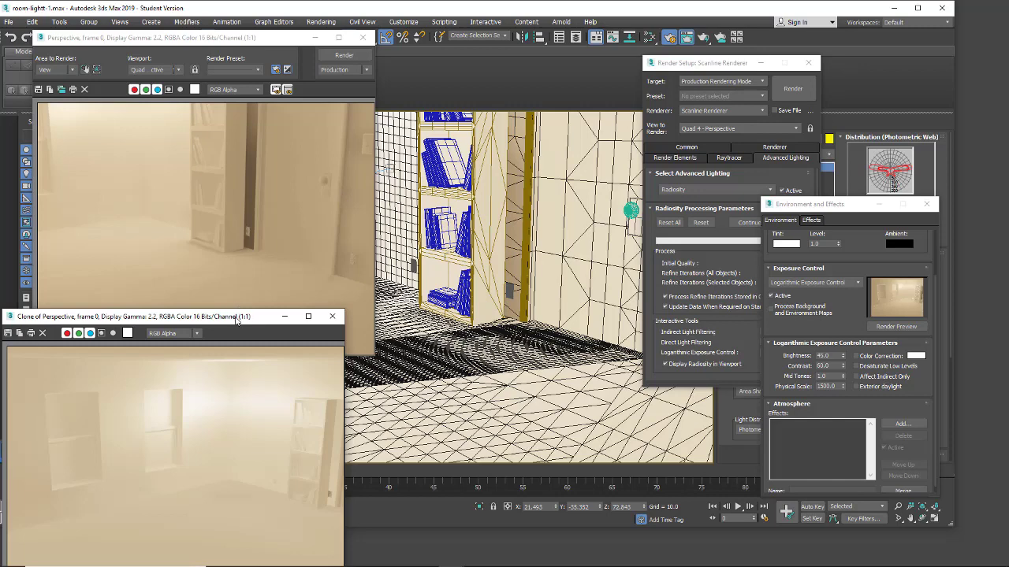
pyautogui.moveTo(237, 318)
pyautogui.mouseDown()
pyautogui.moveTo(240, 257)
pyautogui.moveTo(247, 280)
pyautogui.mouseUp()
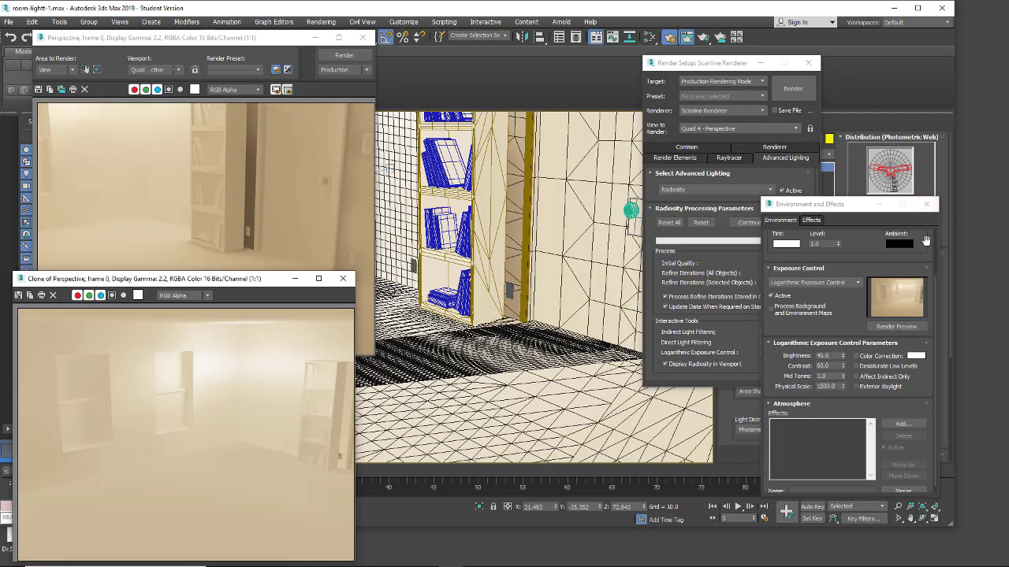
# Close Environment and Effects and choose Re-Use Direct Illumination from Radiosity Solution in Rendering Parameters
pyautogui.click(927, 204)
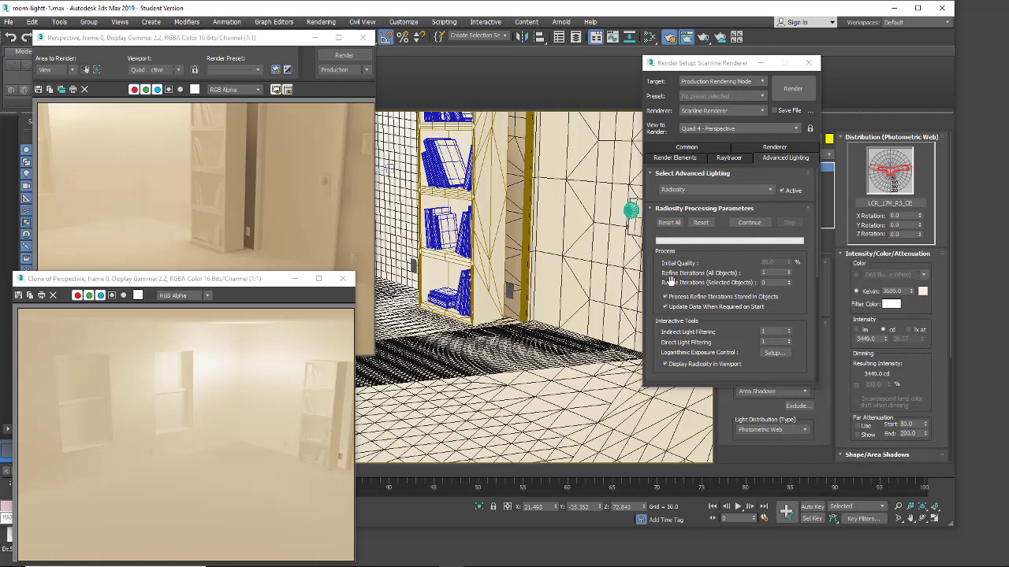
pyautogui.scroll(-5, 671, 275)
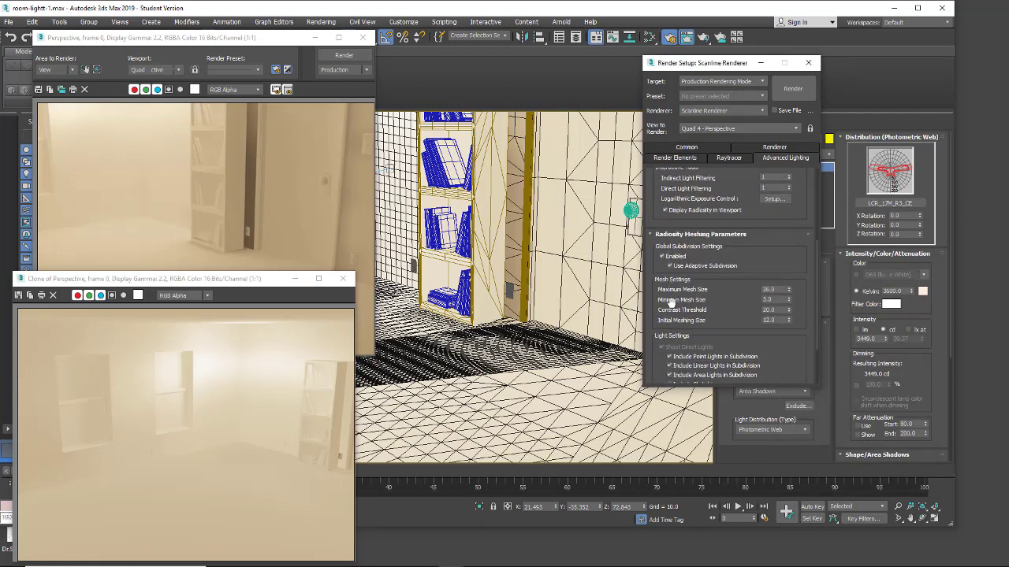
pyautogui.scroll(-3, 674, 303)
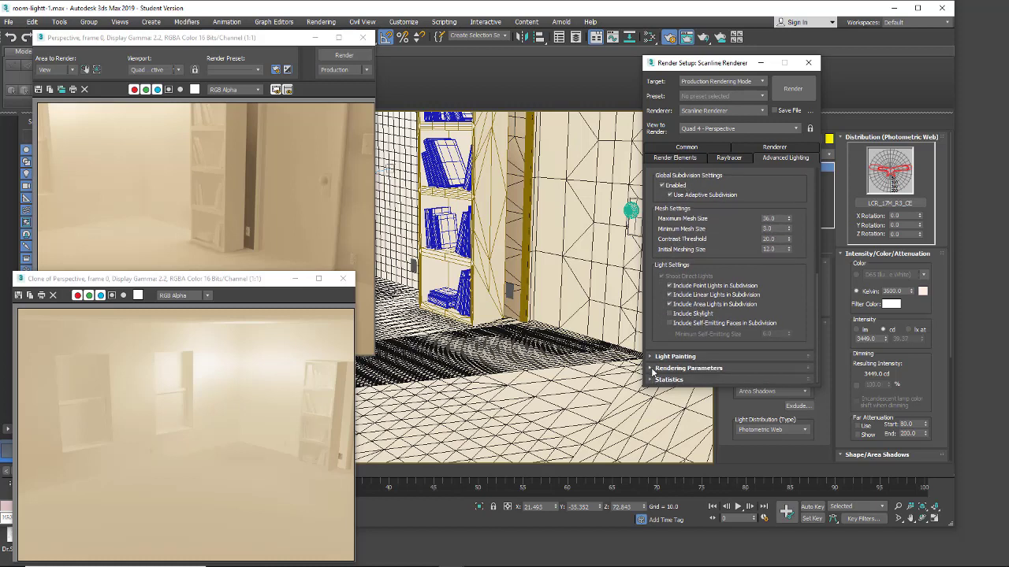
pyautogui.click(652, 368)
pyautogui.scroll(1, 684, 291)
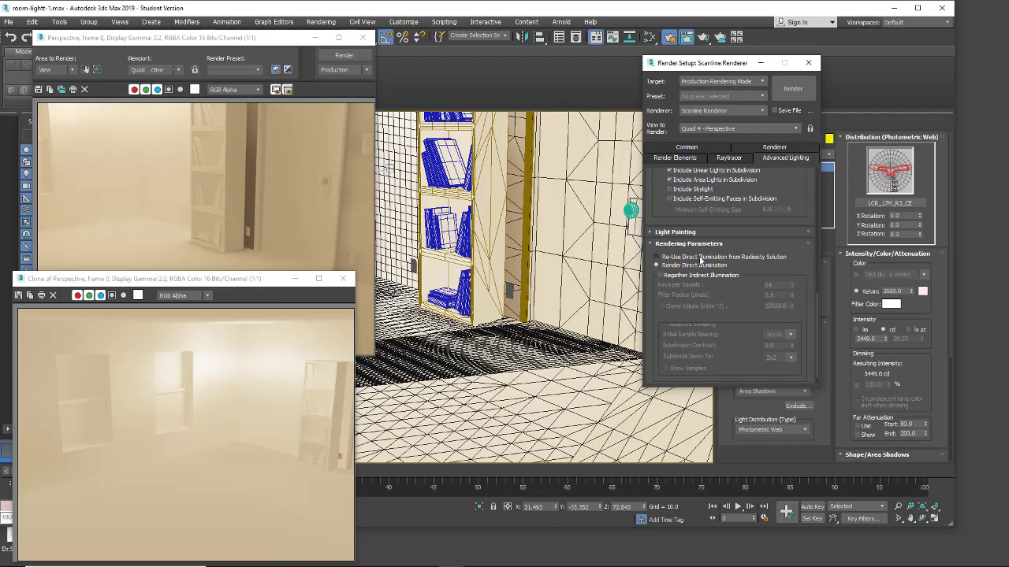
pyautogui.click(658, 260)
pyautogui.scroll(2, 692, 291)
pyautogui.scroll(-3, 685, 330)
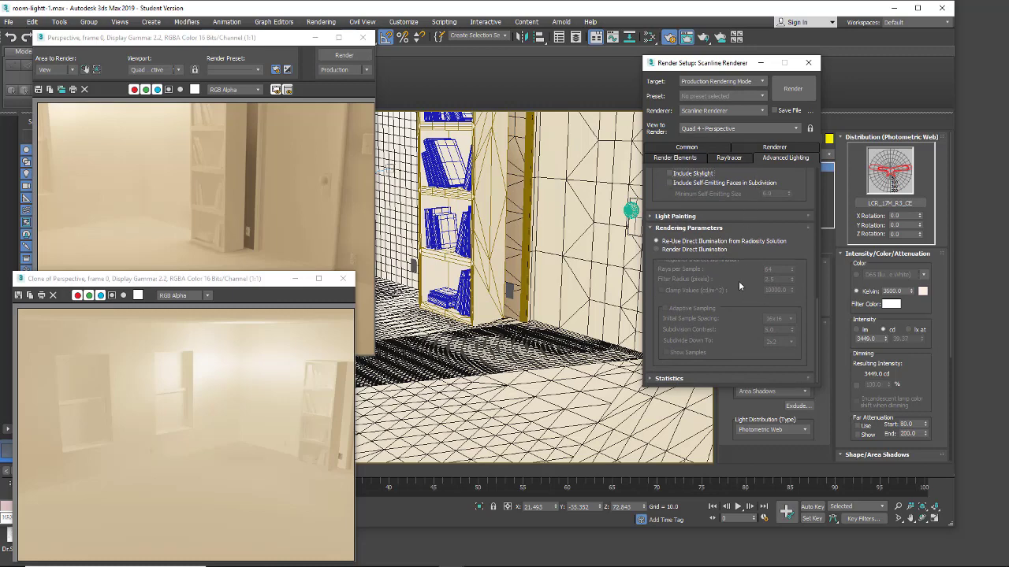
pyautogui.scroll(7, 749, 201)
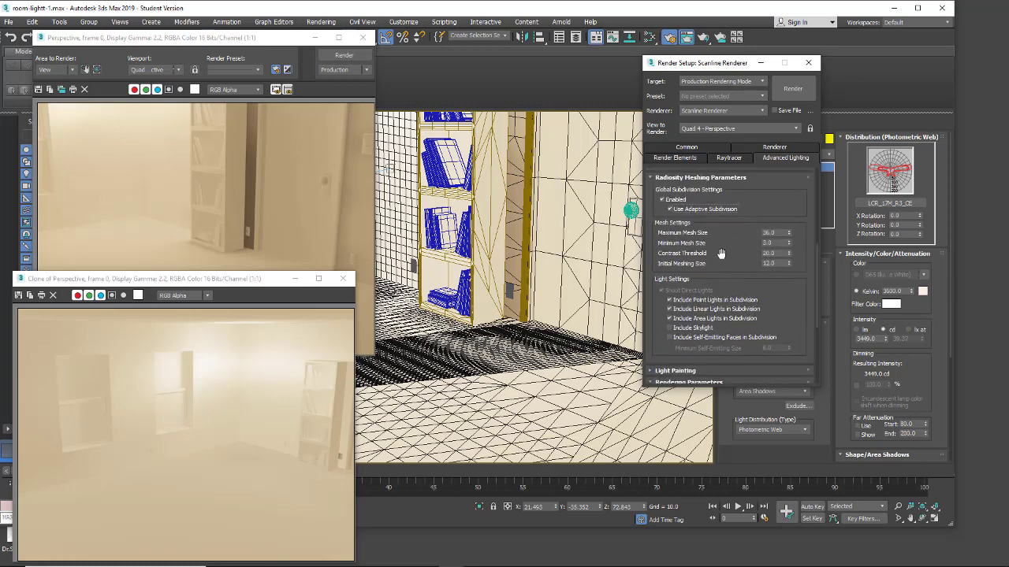
pyautogui.moveTo(723, 252); pyautogui.dragTo(708, 383)
pyautogui.scroll(5, 726, 236)
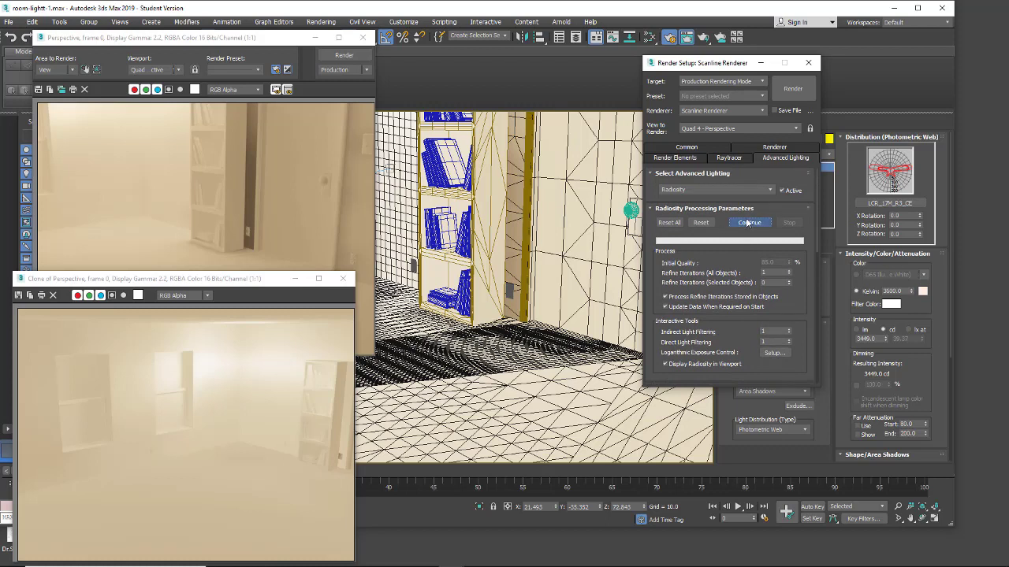
# Continue the radiosity solution and re-render the perspective view of the room
pyautogui.click(747, 223)
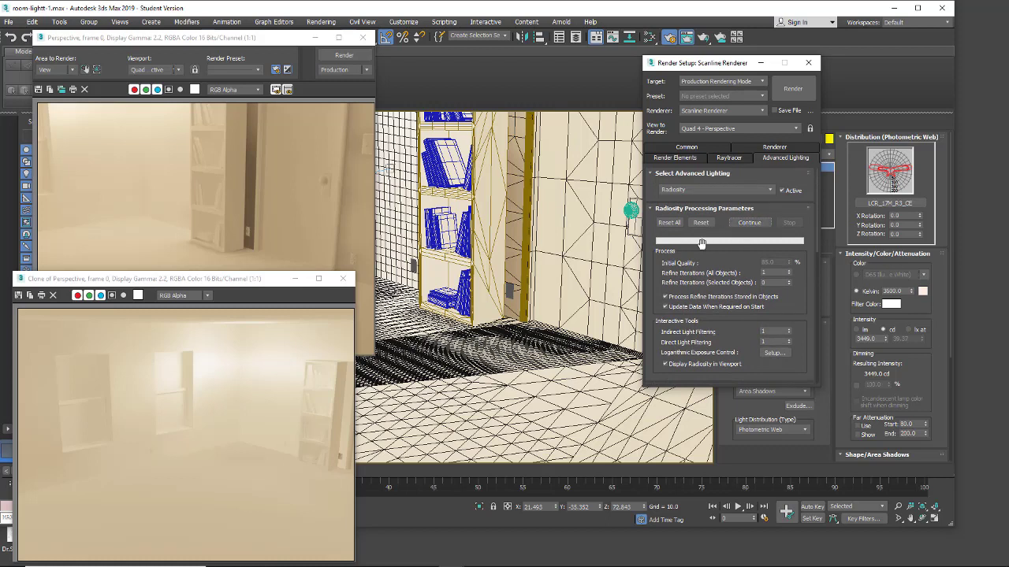
pyautogui.click(343, 58)
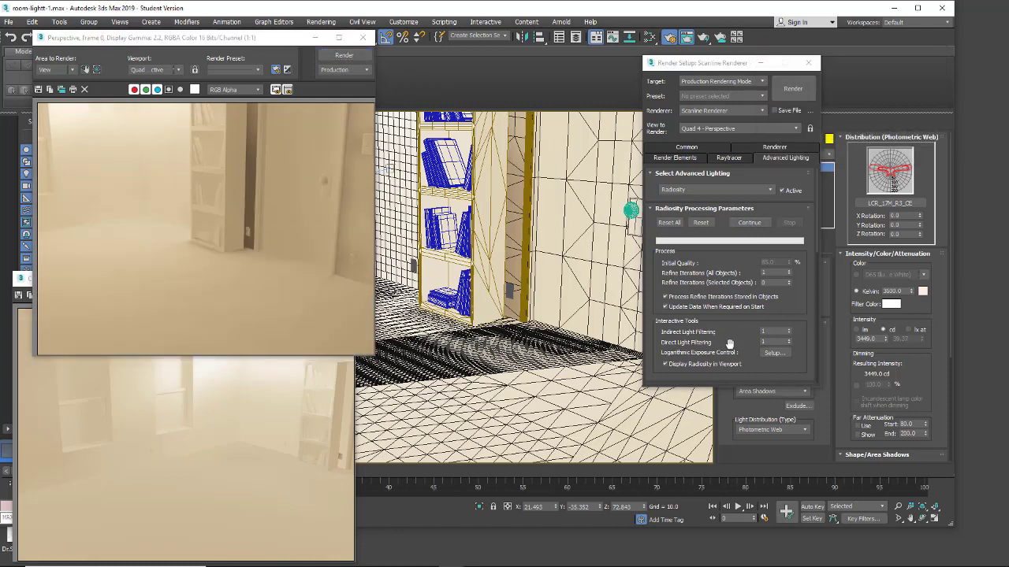
pyautogui.scroll(-5, 729, 344)
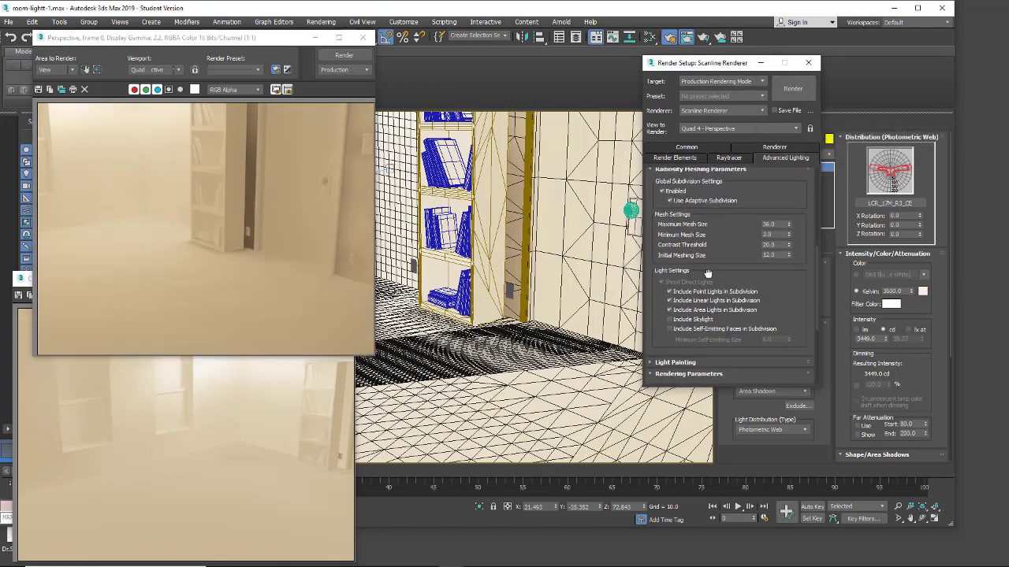
pyautogui.scroll(1, 707, 273)
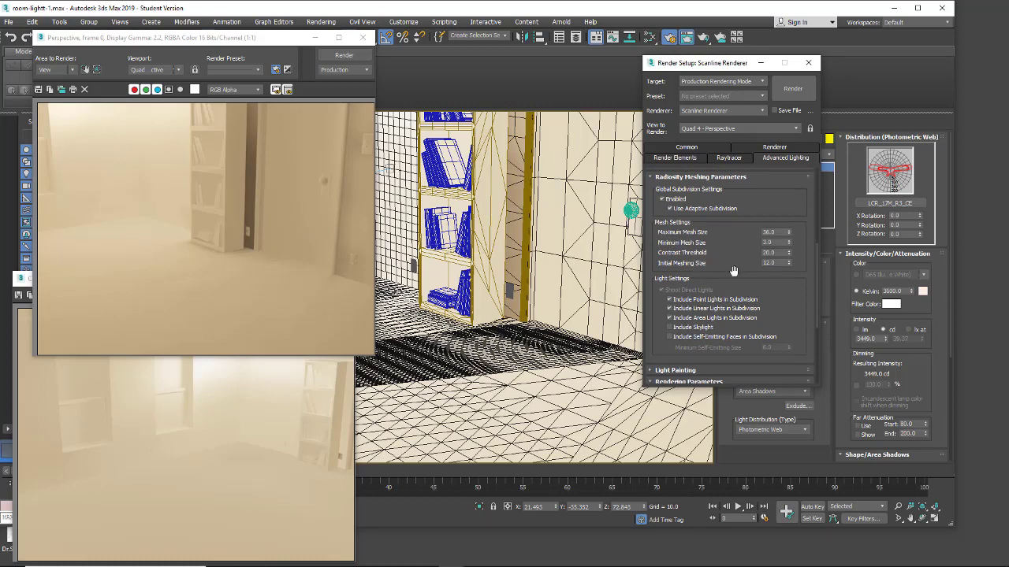
pyautogui.scroll(-5, 733, 269)
pyautogui.scroll(-2, 721, 303)
# Review the Statistics rollout (85.65% quality, 67058 elements) and rearrange the Advanced Lighting rollouts
pyautogui.click(651, 228)
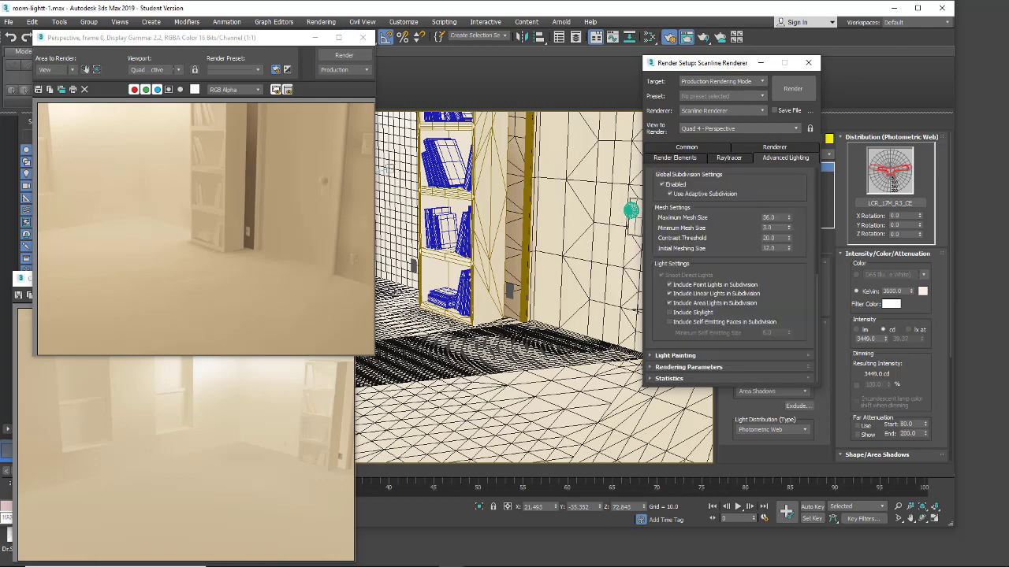
pyautogui.click(651, 379)
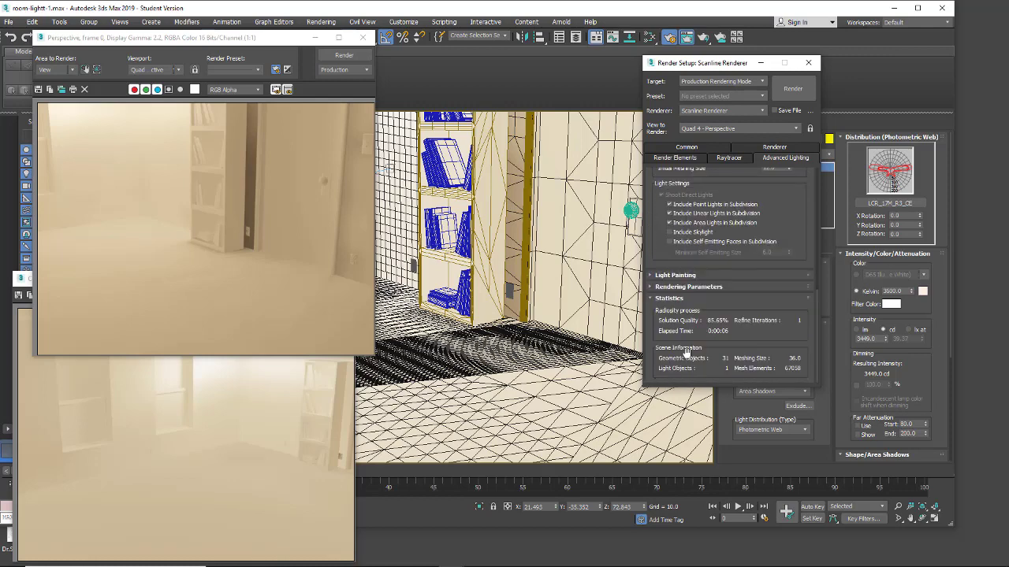
pyautogui.moveTo(687, 318); pyautogui.dragTo(681, 364)
pyautogui.scroll(5, 677, 315)
pyautogui.scroll(3, 675, 291)
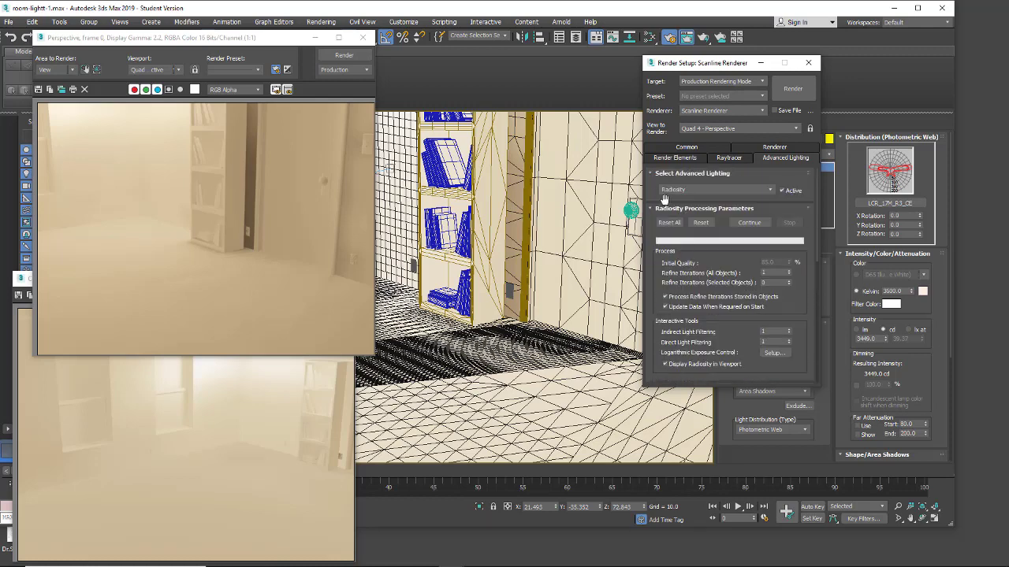
pyautogui.click(651, 174)
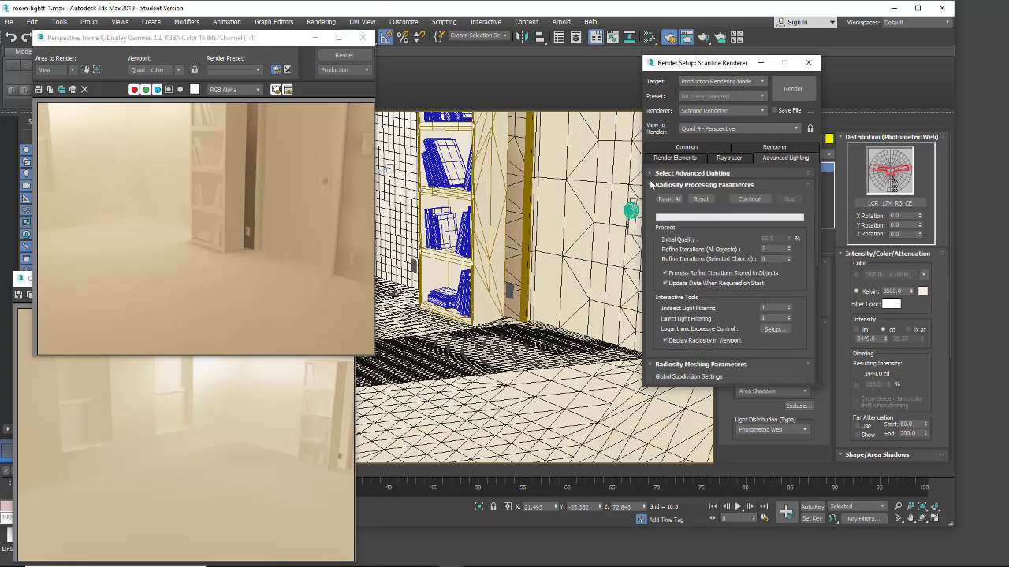
pyautogui.click(651, 185)
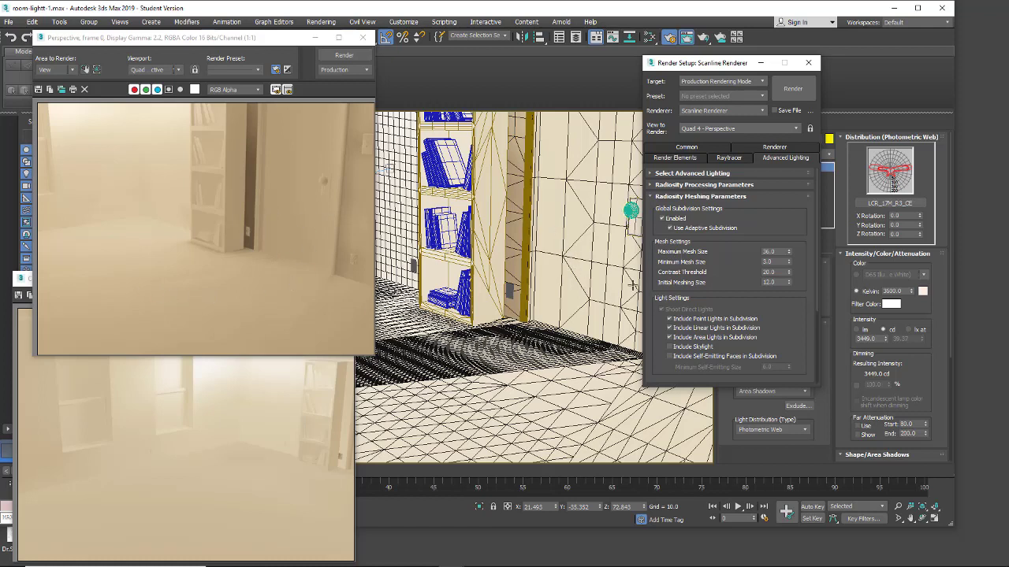
pyautogui.scroll(-1, 654, 234)
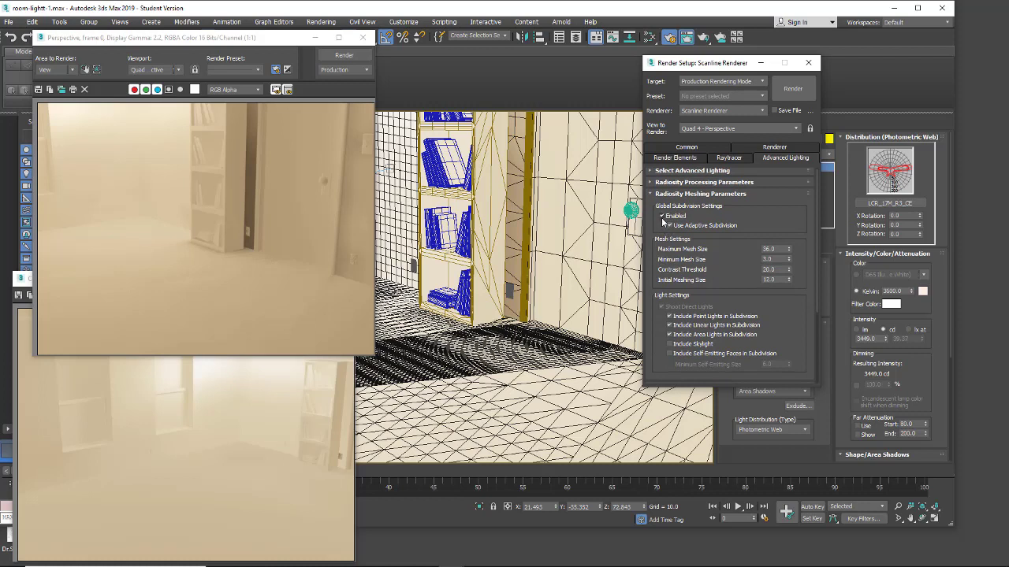
pyautogui.click(653, 195)
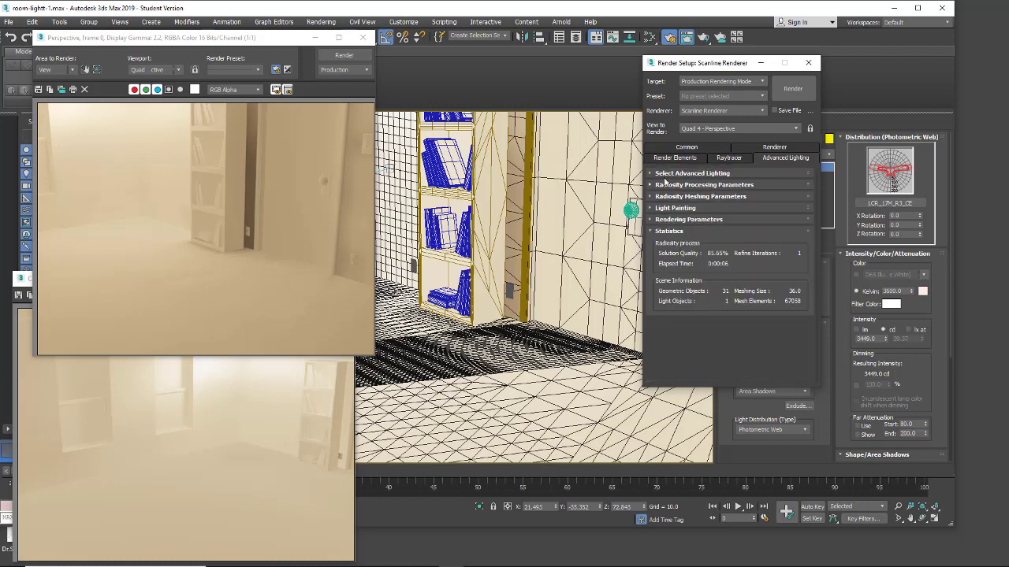
pyautogui.click(651, 173)
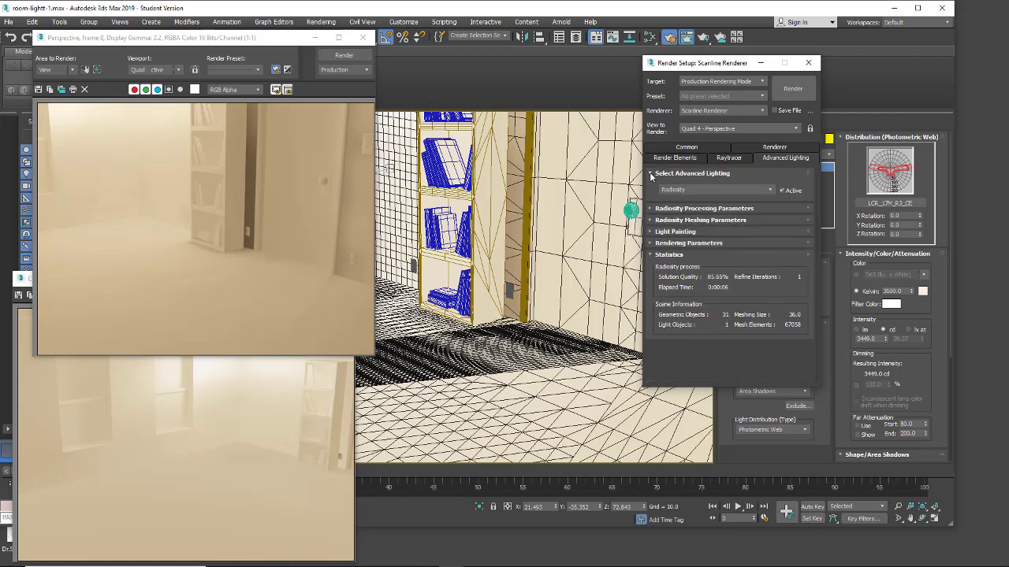
pyautogui.click(651, 209)
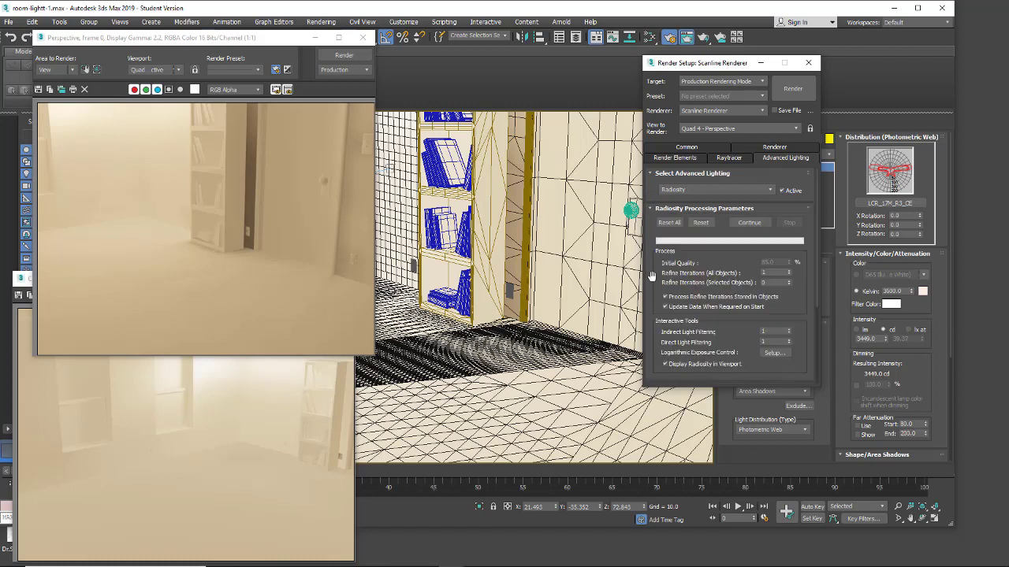
pyautogui.scroll(-1, 659, 272)
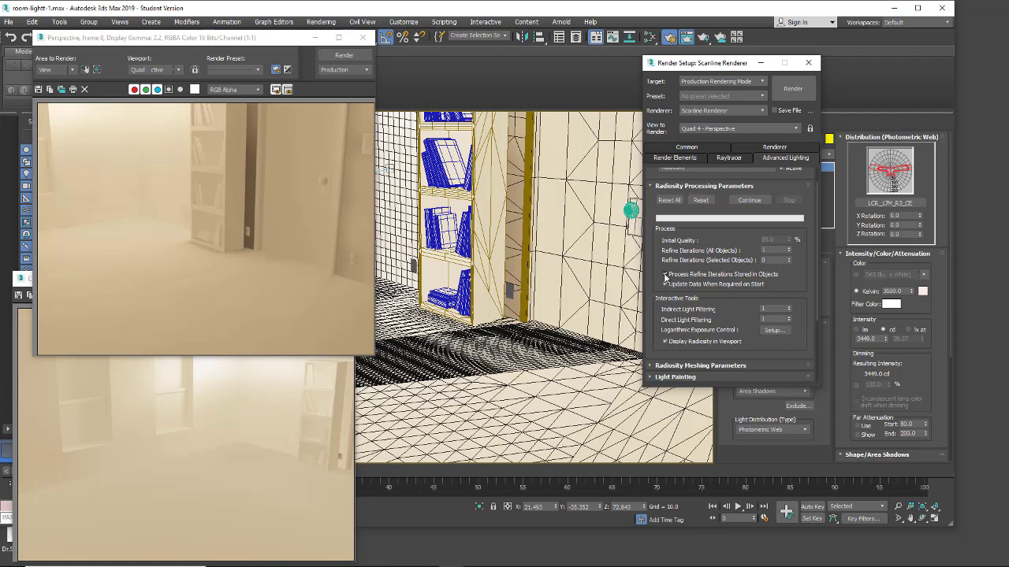
# Set indirect and direct light filtering to 2, re-rendering the room after each change
pyautogui.click(788, 307)
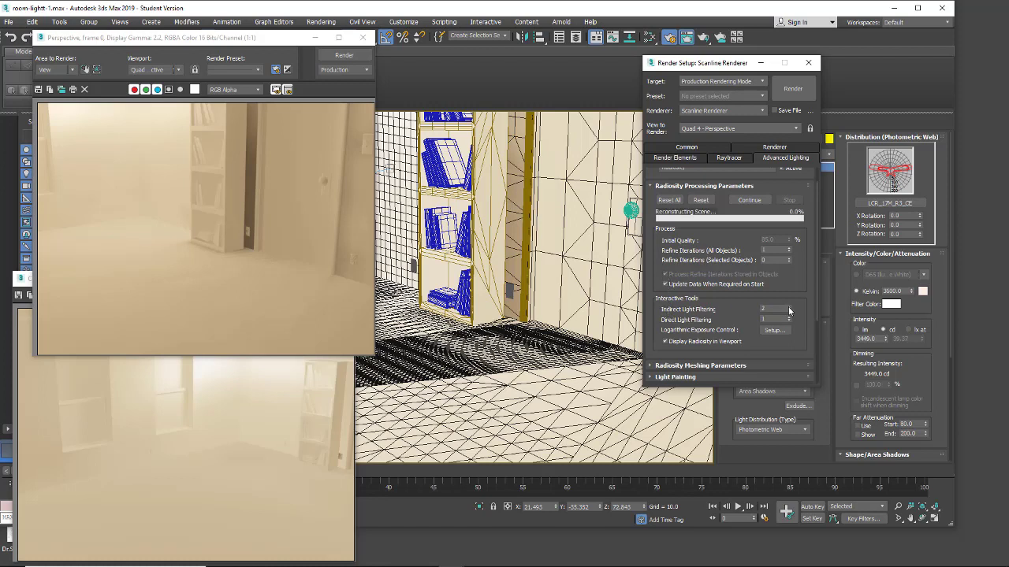
pyautogui.click(338, 55)
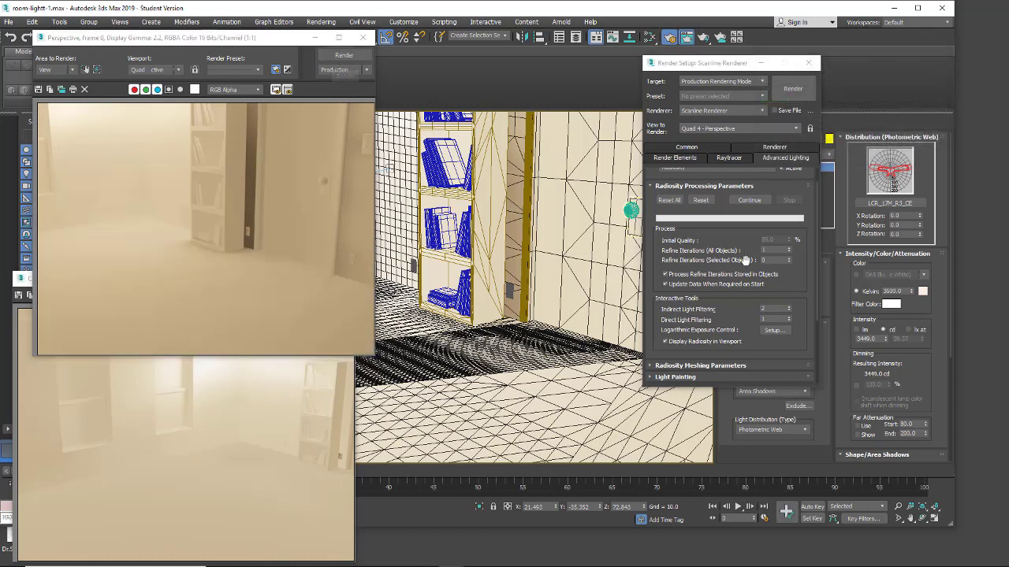
pyautogui.click(788, 317)
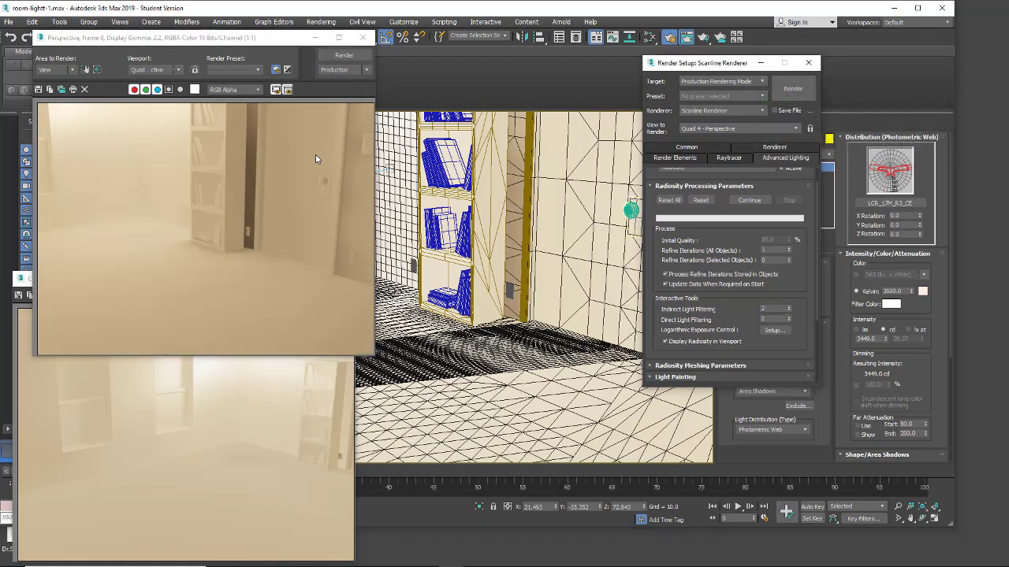
pyautogui.click(342, 55)
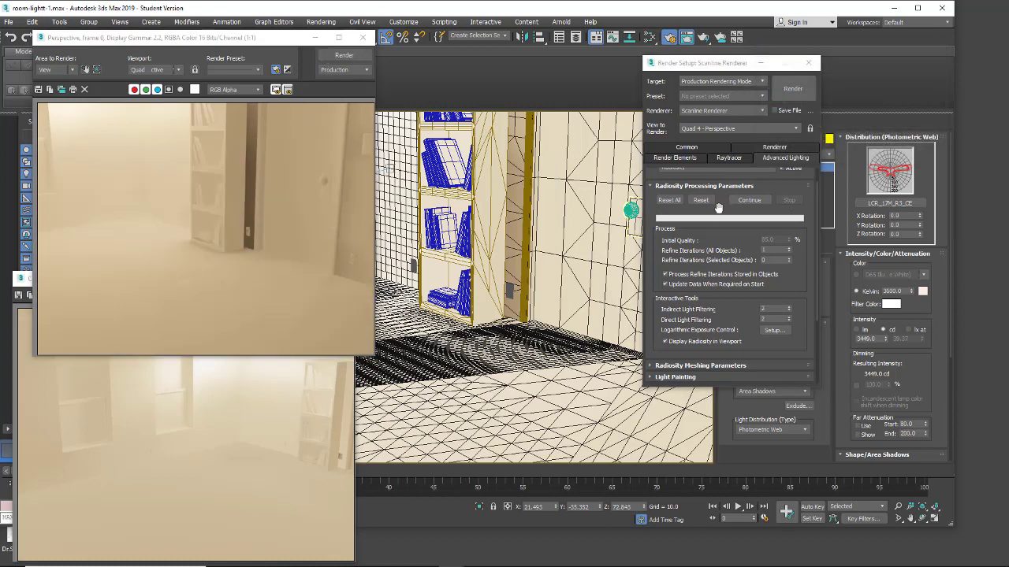
pyautogui.scroll(2, 719, 207)
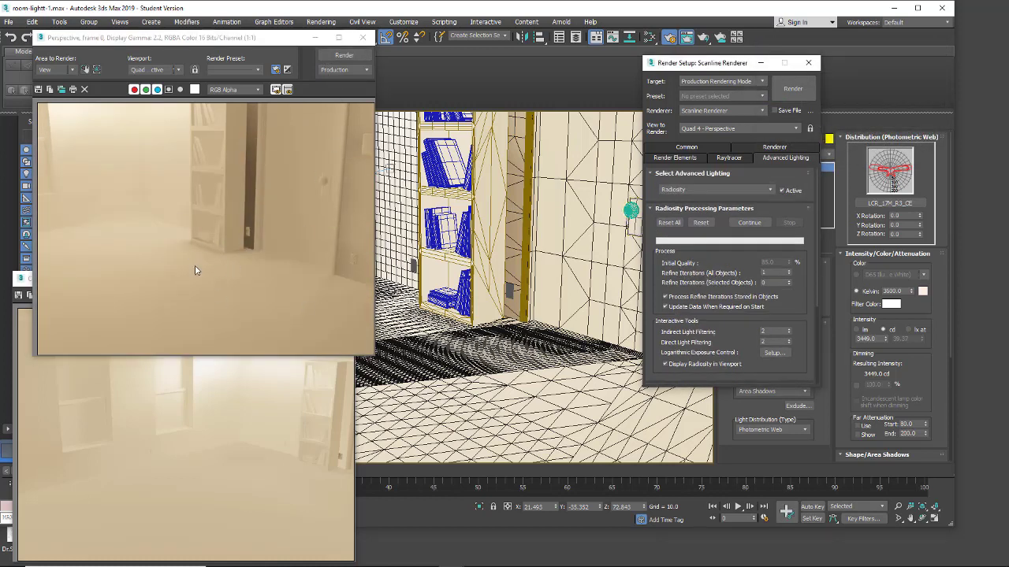